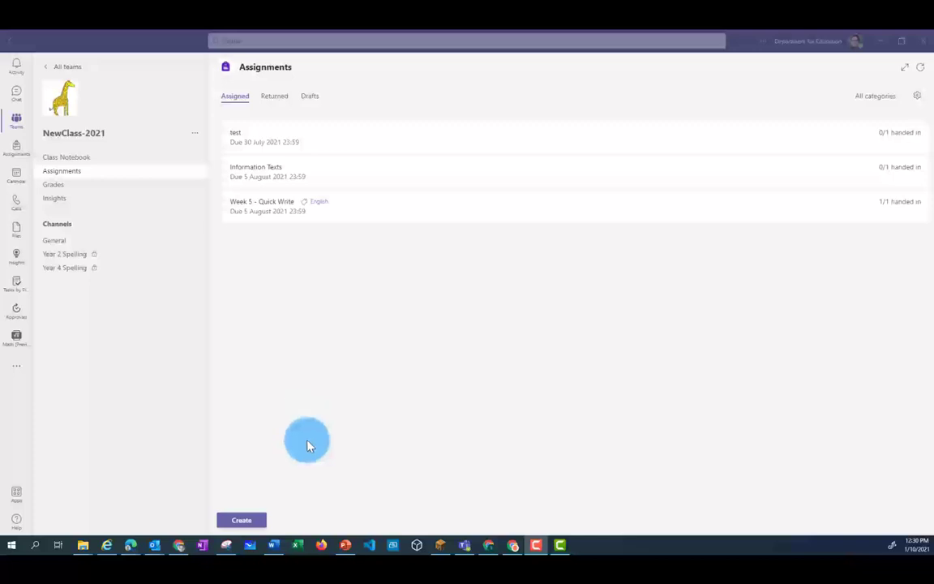
- Create a new assignment titled "Maths Problem Solving" with the instructions "Please solve the maths problem"
left_click(246, 523)
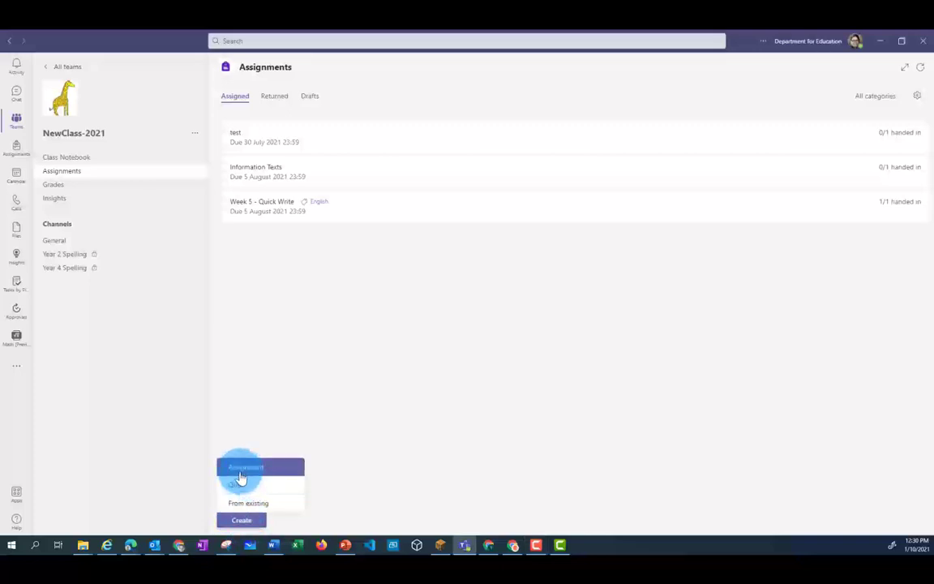
left_click(241, 475)
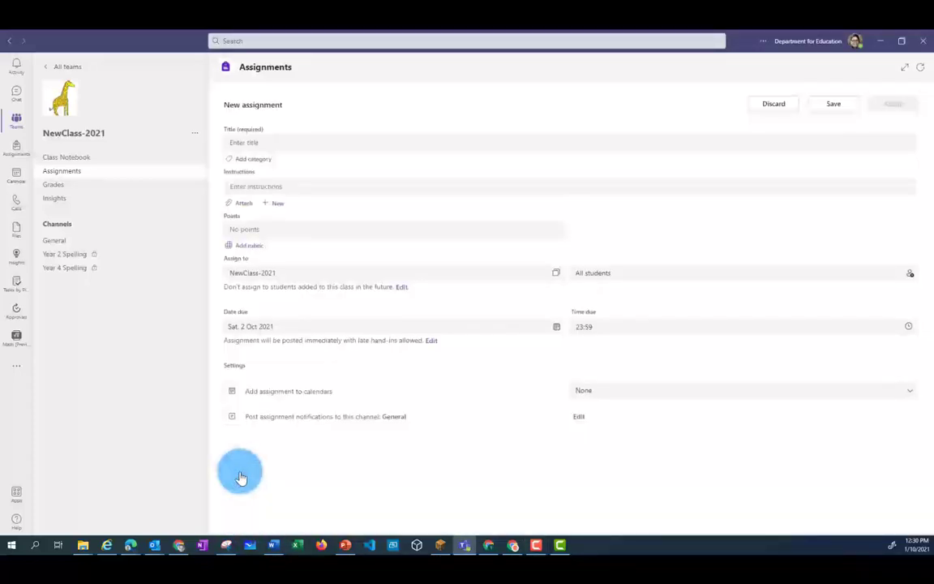
left_click(286, 143)
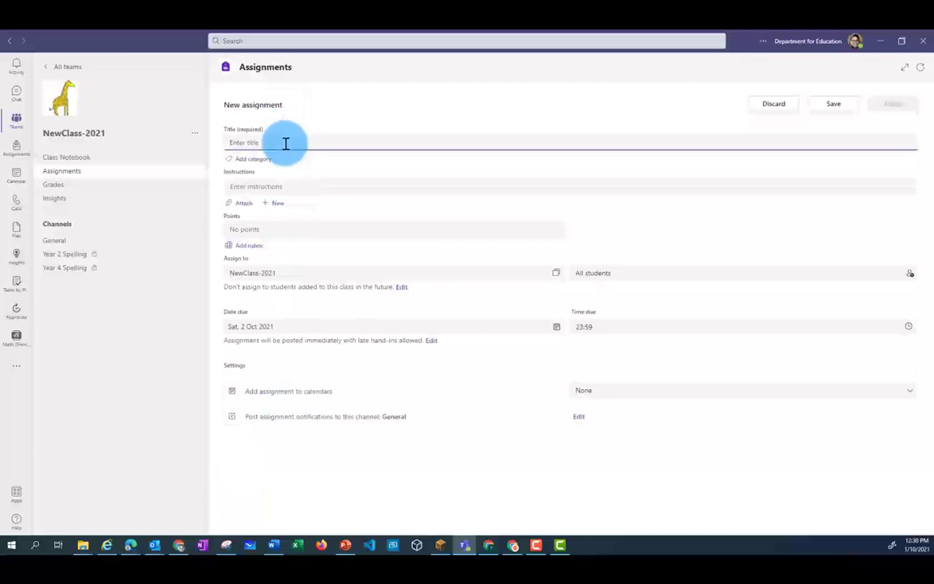
type("Maths Problem Solving")
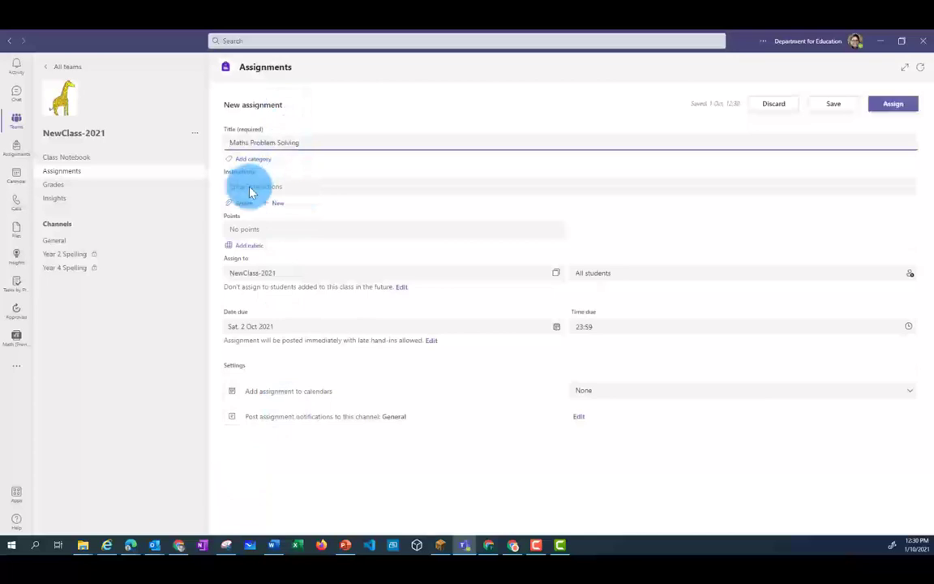
left_click(247, 186)
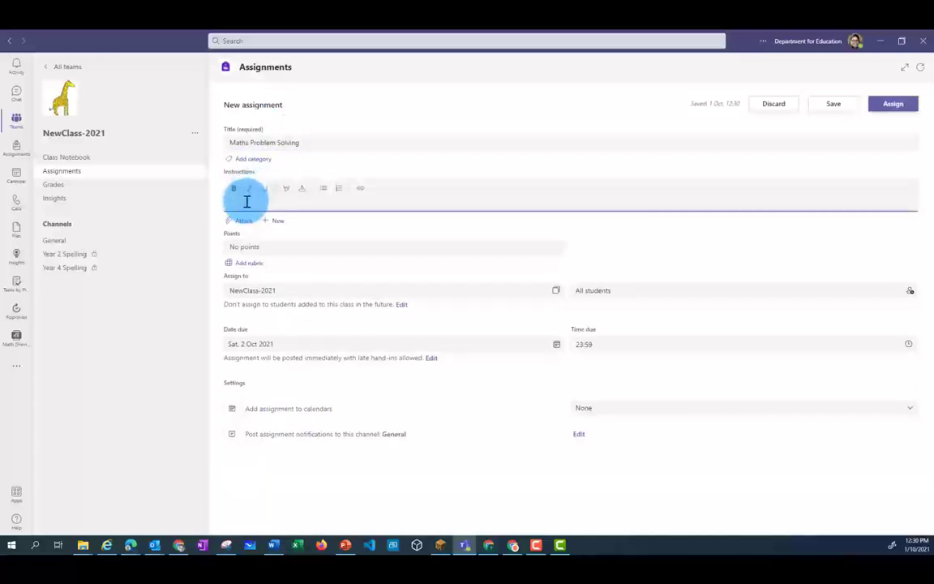
type("Please solve the maths problem")
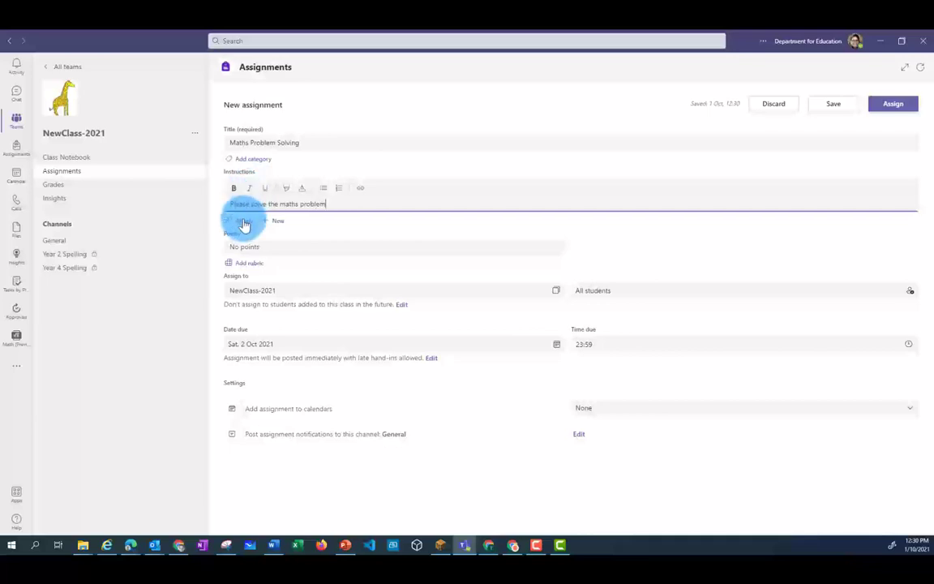
- Attach the Coded Hundred Square page from the class notebook's Content Library Maths section, copying it to the students' Homework section
left_click(244, 226)
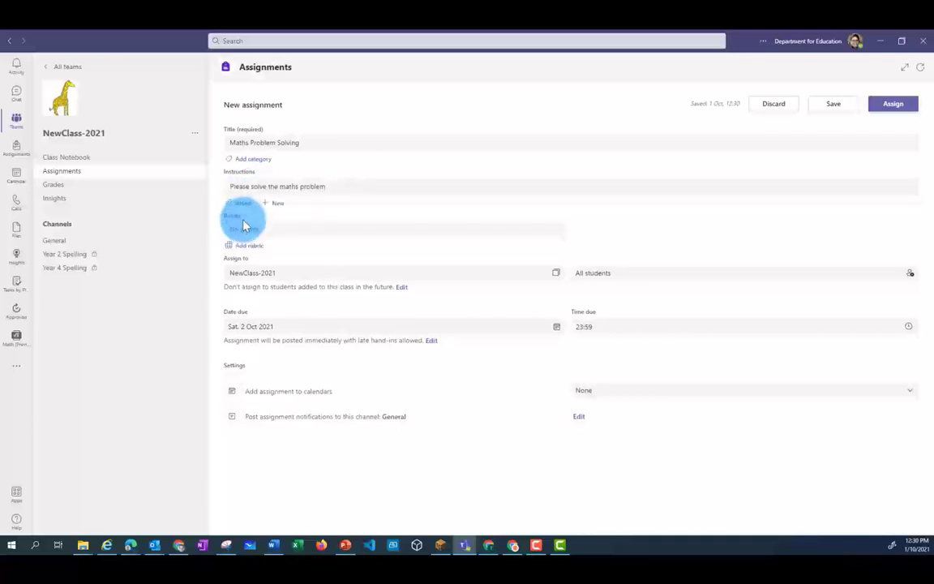
left_click(250, 235)
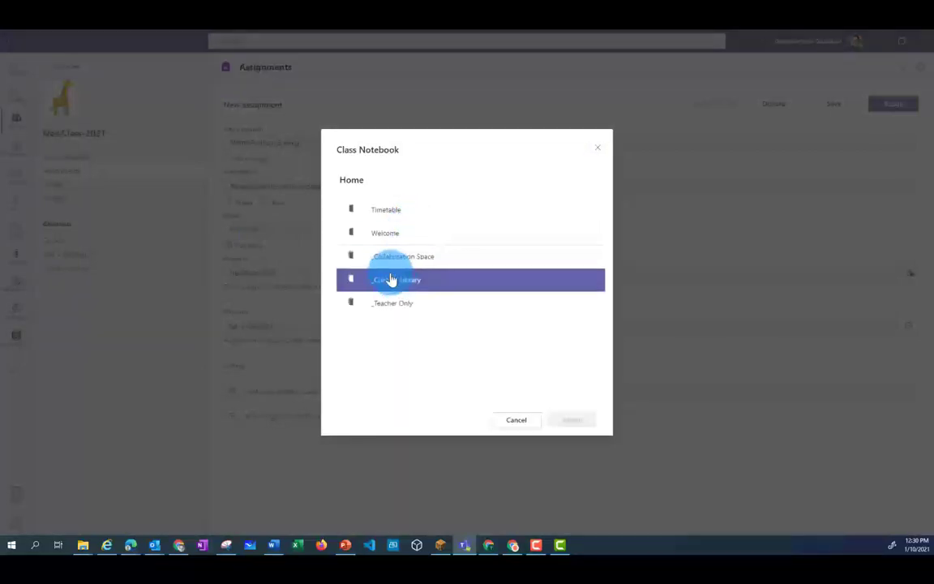
left_click(390, 279)
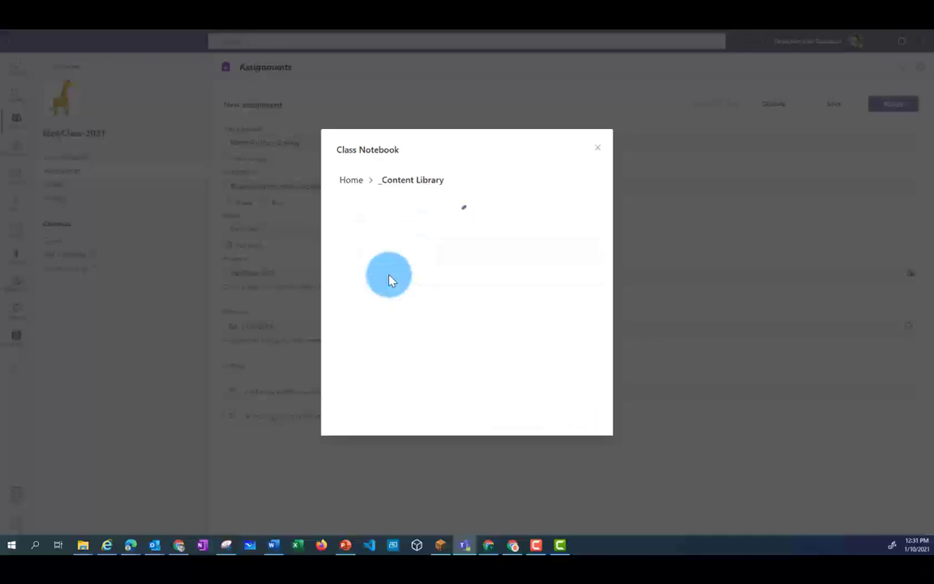
left_click(378, 209)
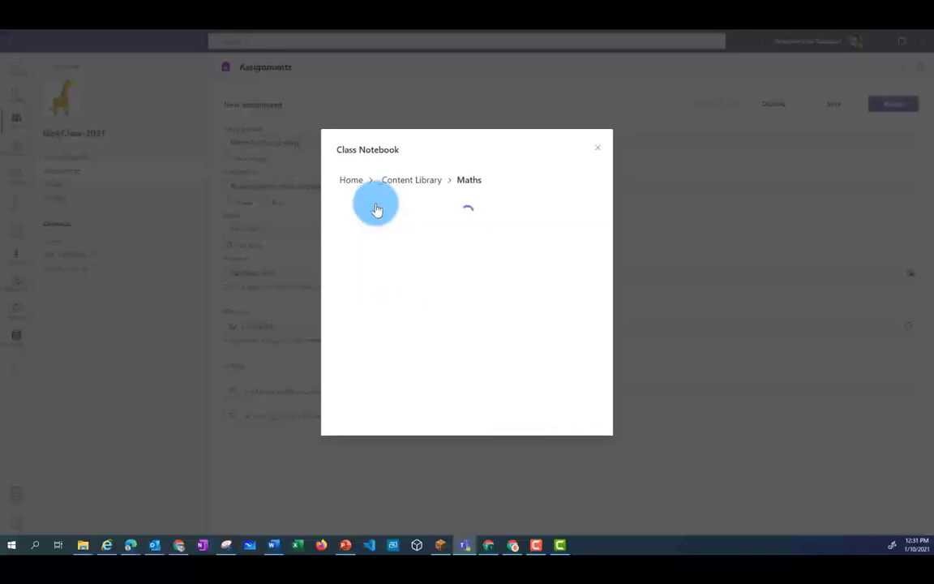
left_click(373, 209)
left_click(381, 230)
left_click(381, 214)
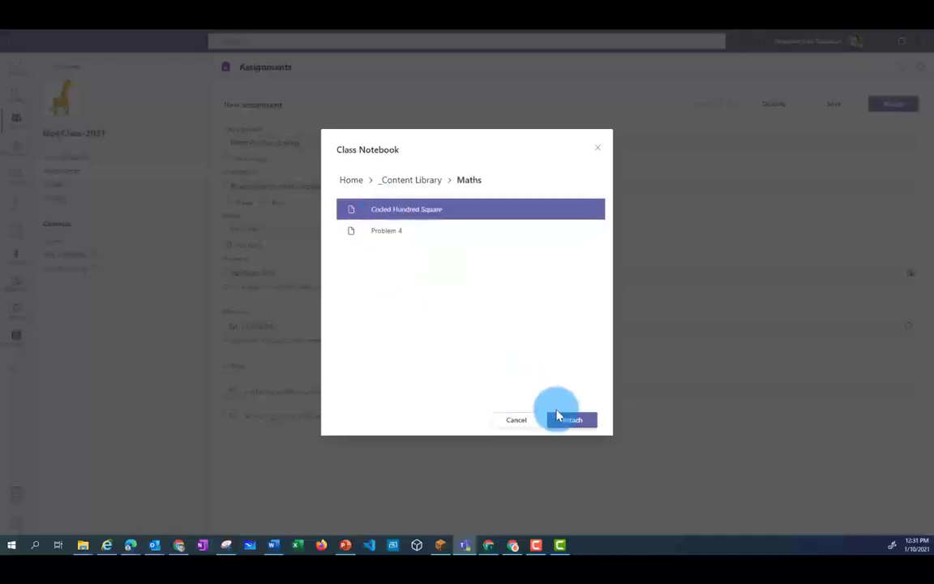
left_click(559, 418)
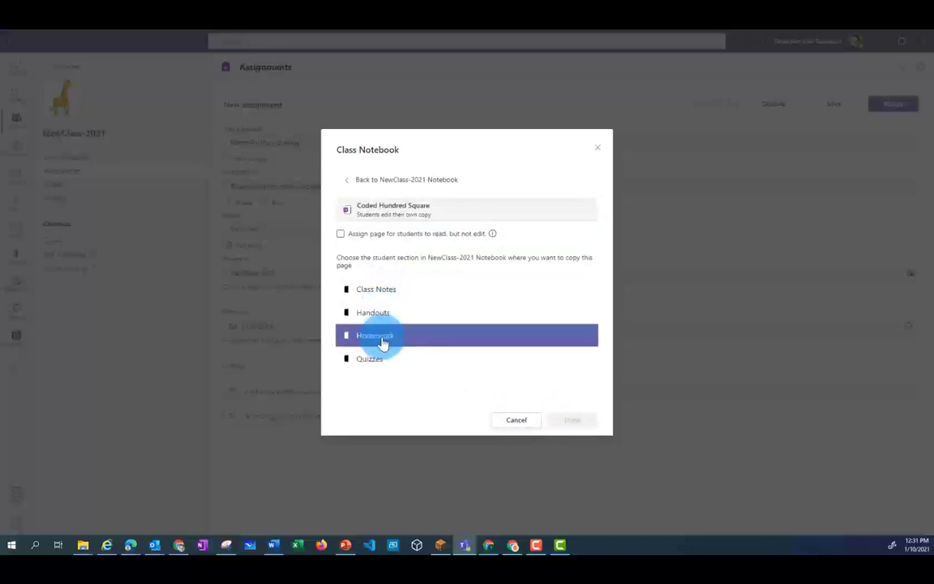
left_click(413, 341)
left_click(572, 421)
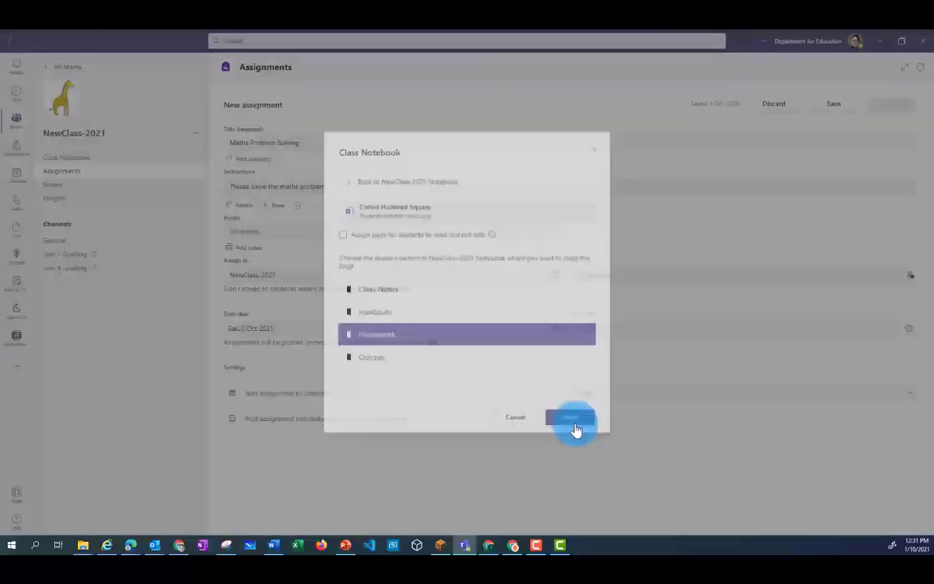
- Set the assignment's points to 100 and start a new rubric for it
left_click(251, 262)
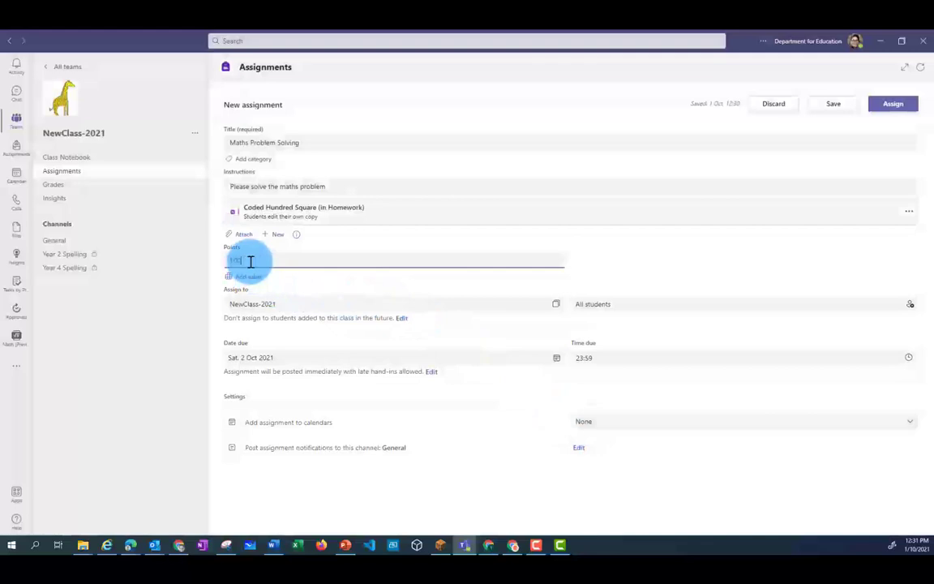
left_click(246, 284)
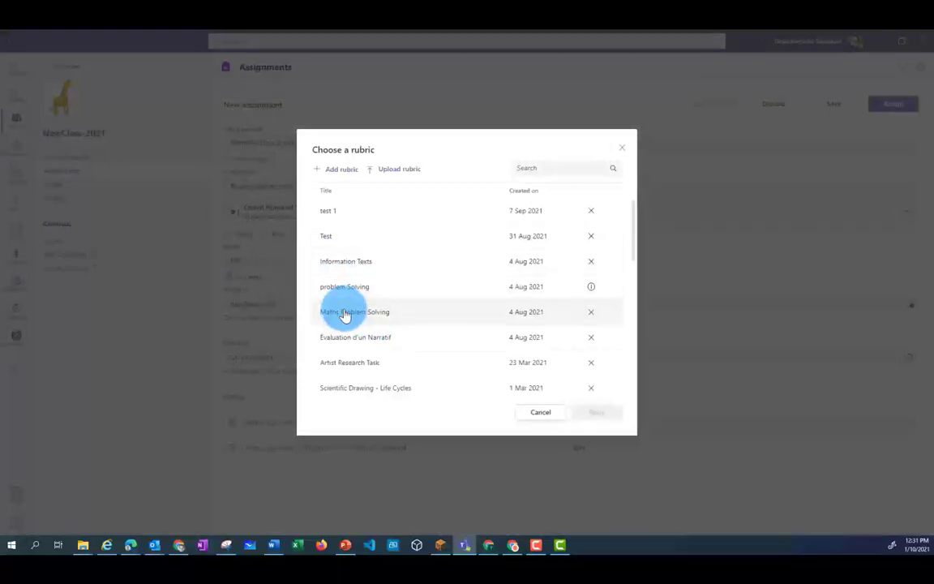
left_click(336, 175)
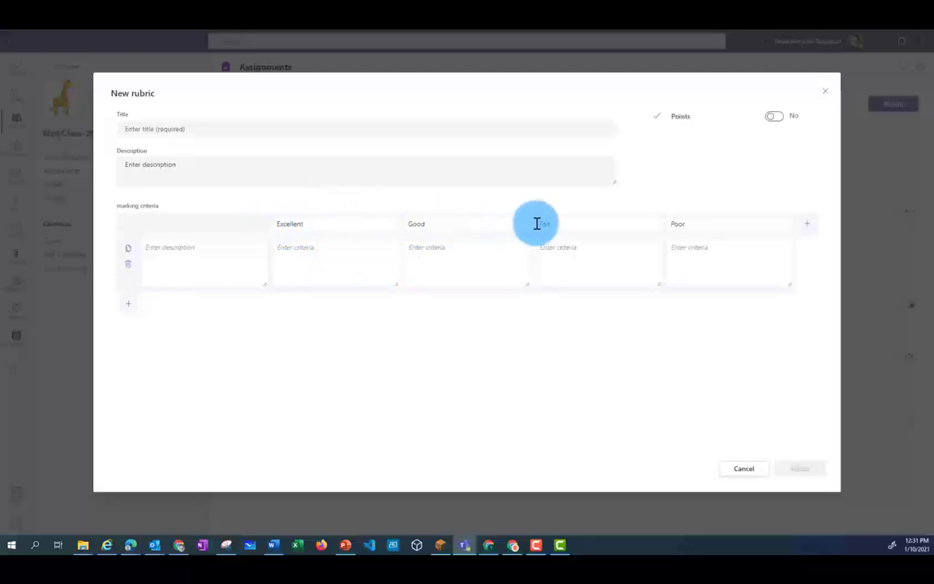
- Name the first criterion UNDERSTANDING and describe Excellent as "Complete understanding of the problem, identifies all elements of problem and gives correct answer"
left_click(289, 223)
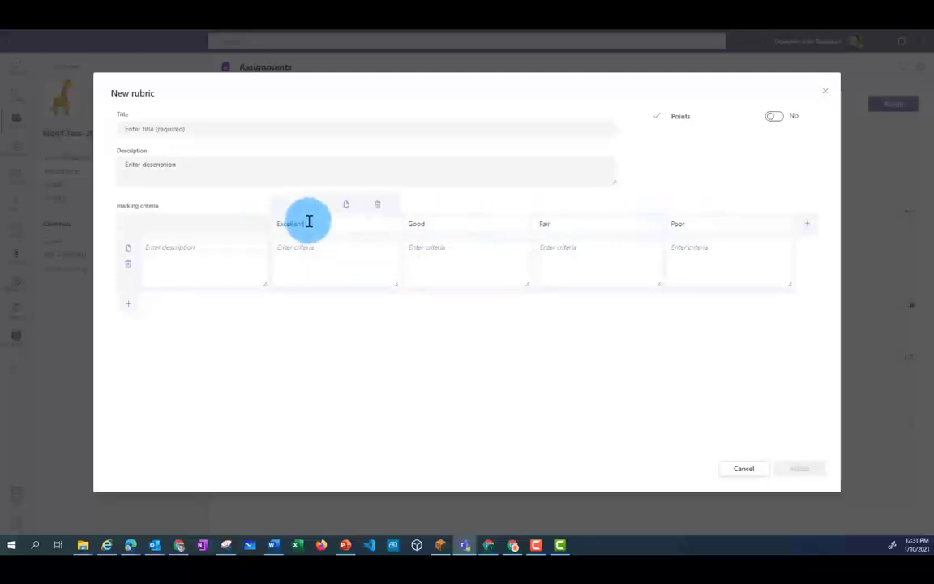
left_click(187, 257)
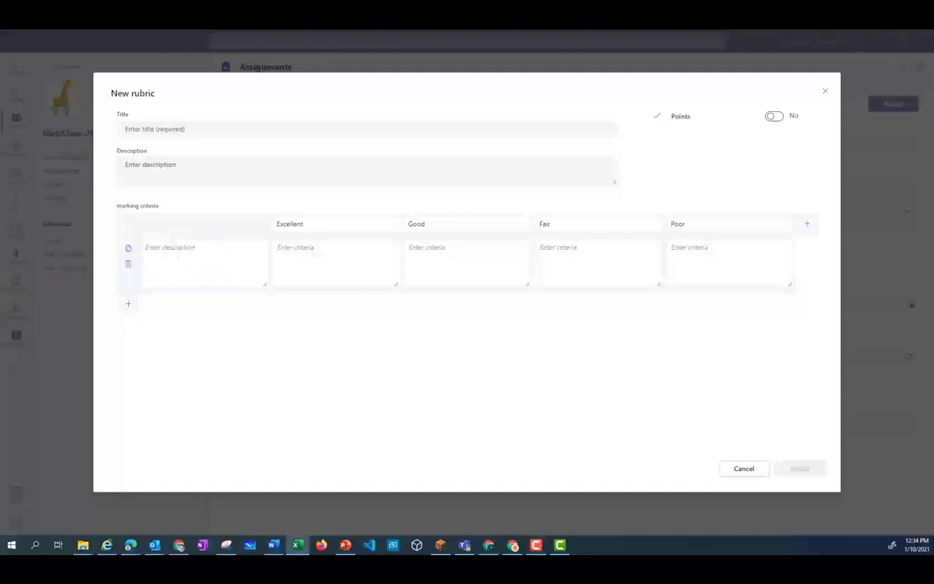
left_click(160, 251)
type("UNDERSTANDING")
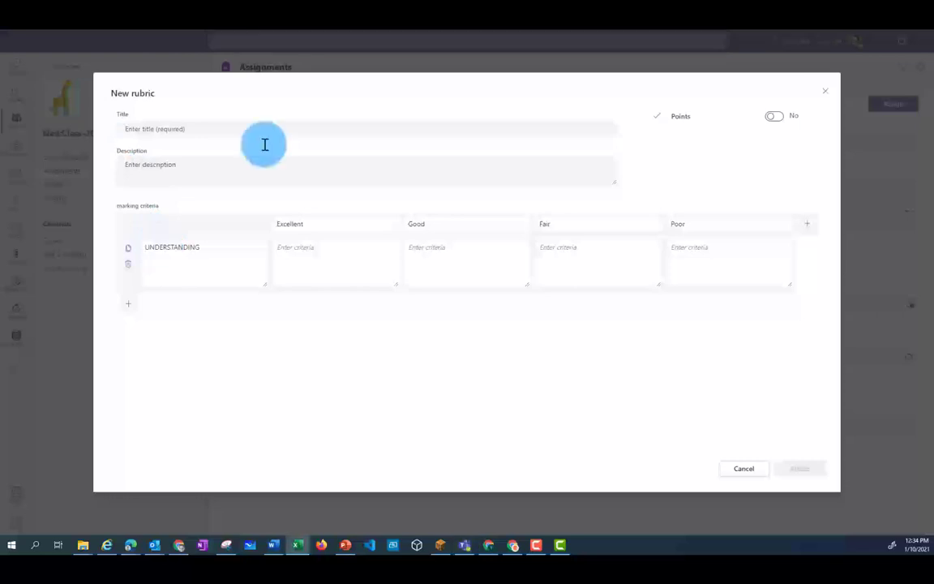
left_click(309, 256)
type("Complete understanding of the problem â€\" identifies all elements of problem and gives correct answer")
left_click(312, 255)
key("BackSpace")
key("BackSpace")
key("BackSpace")
key("BackSpace")
type(",")
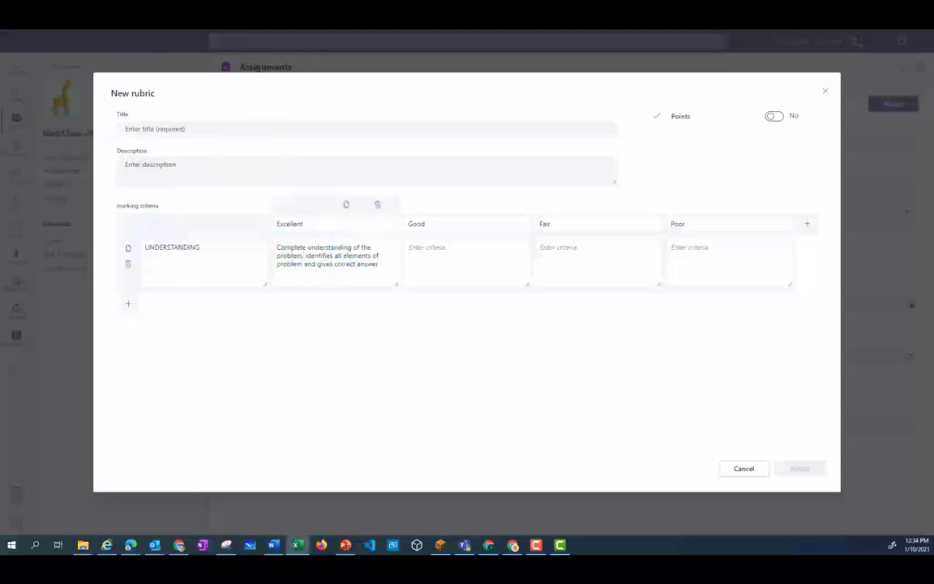
- Describe UNDERSTANDING's Good level as "Basic understanding of the problem, identifies most elements of problem and may or may not give the correct answer"
left_click(136, 129)
left_click(432, 254)
type("Basic understanding of the problem. identifies most elements of problem and may or may not give the correct answer")
- Describe UNDERSTANDING's Fair level as "No understanding of the problem" and its Poor level as "Response does not fit the given problem/task"
left_click(584, 251)
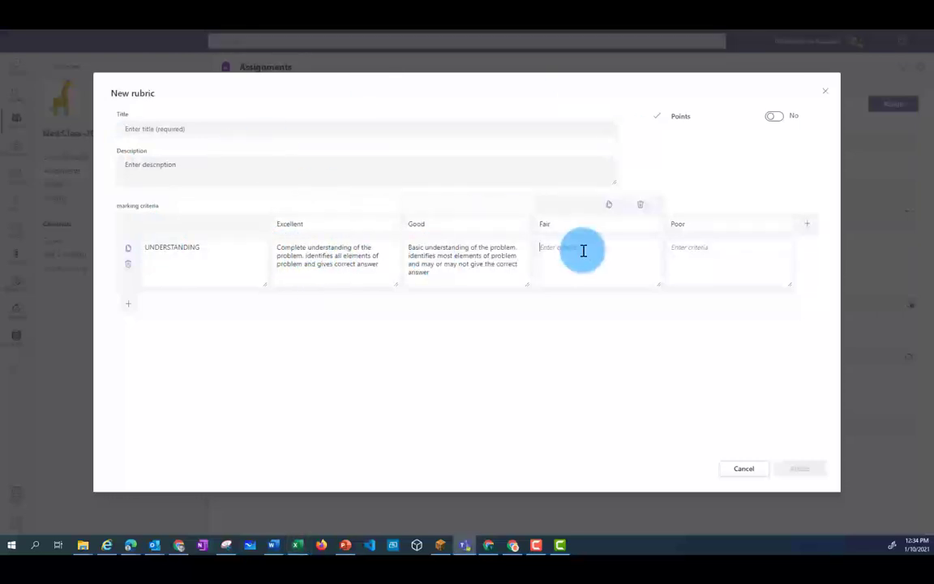
type("No understanding of the problem")
left_click(698, 246)
type("Response does not fit the given problem/task")
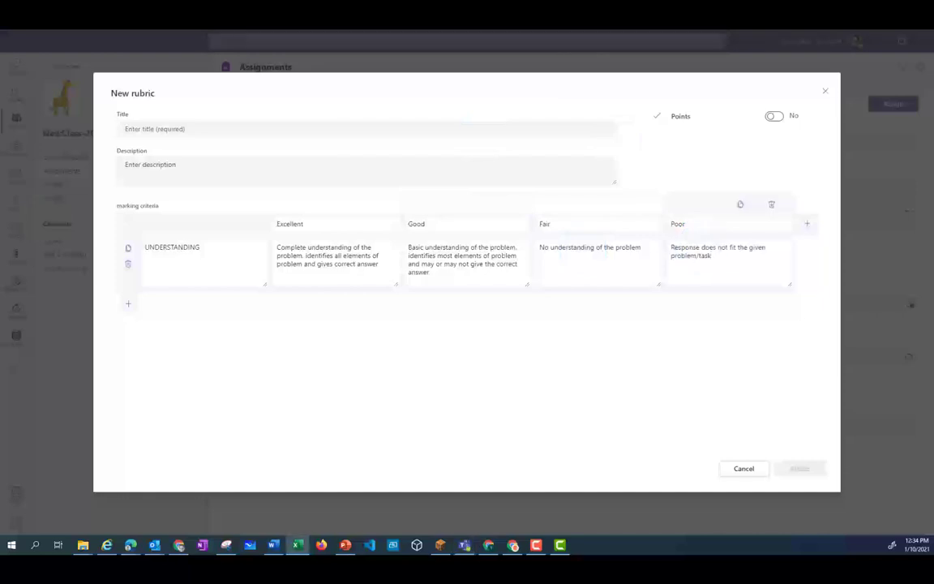
- Rename the rubric levels Excellent, Good, Fair and Poor as Proficient, Apprentice, Novice and Off Task
double_click(678, 224)
type("Off Task")
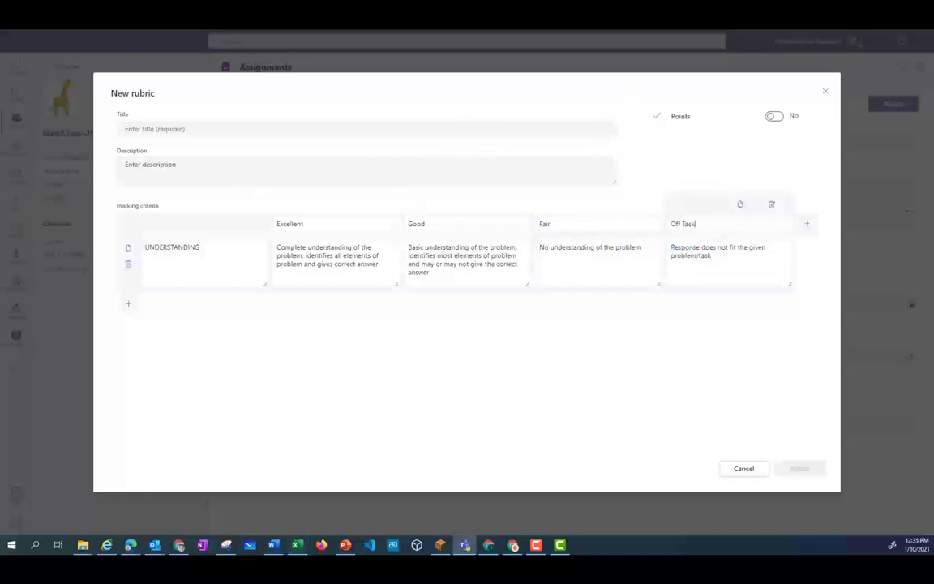
double_click(544, 224)
type("Novice")
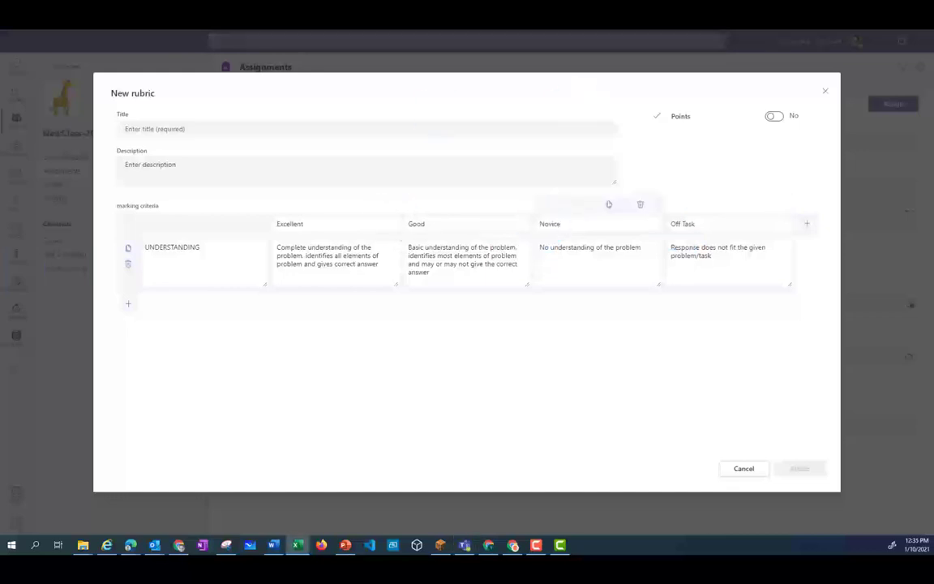
double_click(417, 224)
type("Apprentice")
double_click(290, 224)
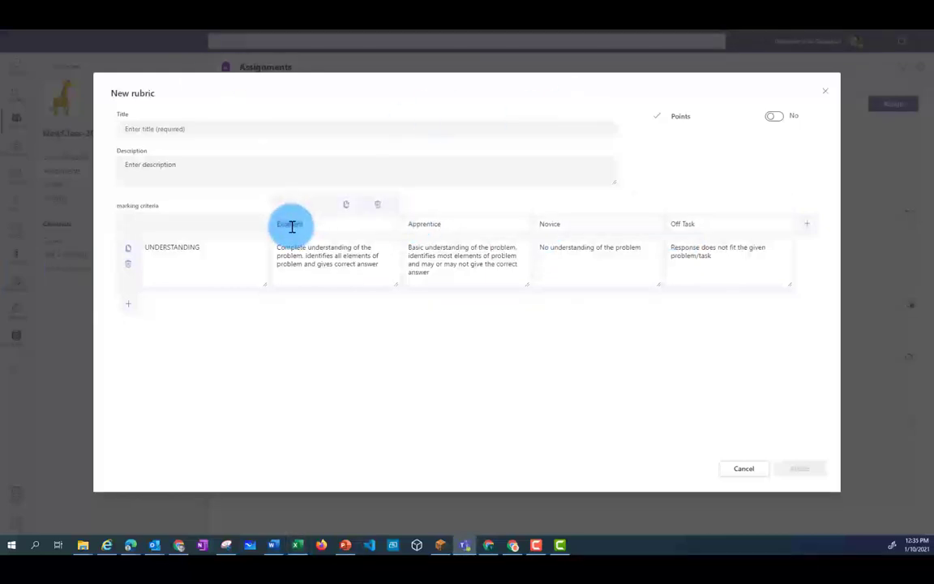
type("Proficient")
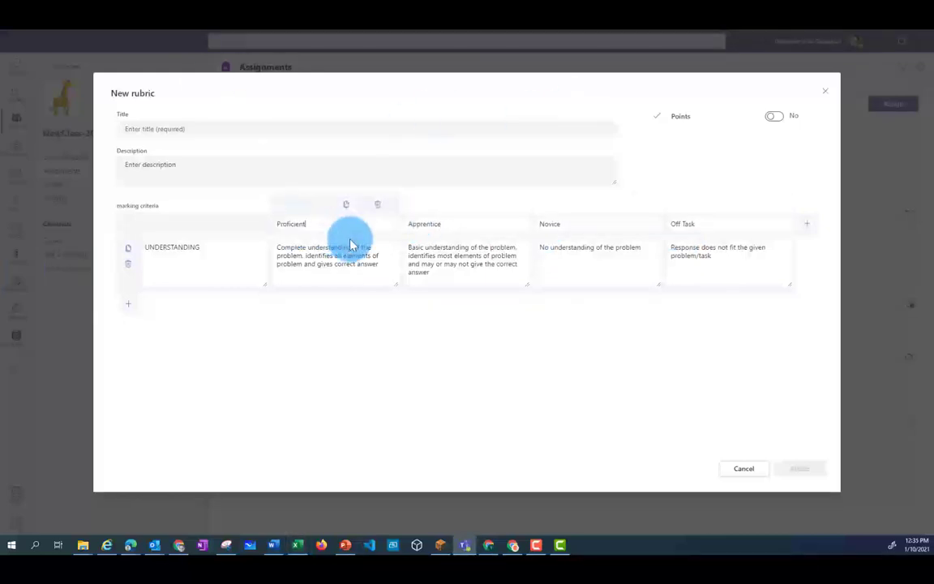
- Add a second criterion "COMPUTATION (Working out and Maths)" and describe its Proficient level as "All working out is complete and correct"
left_click(128, 307)
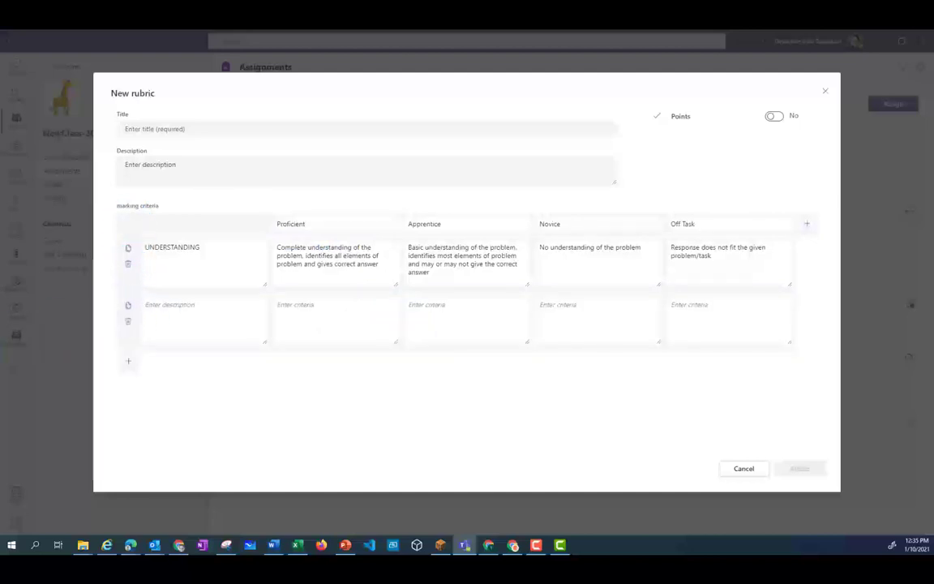
key("alt+Tab")
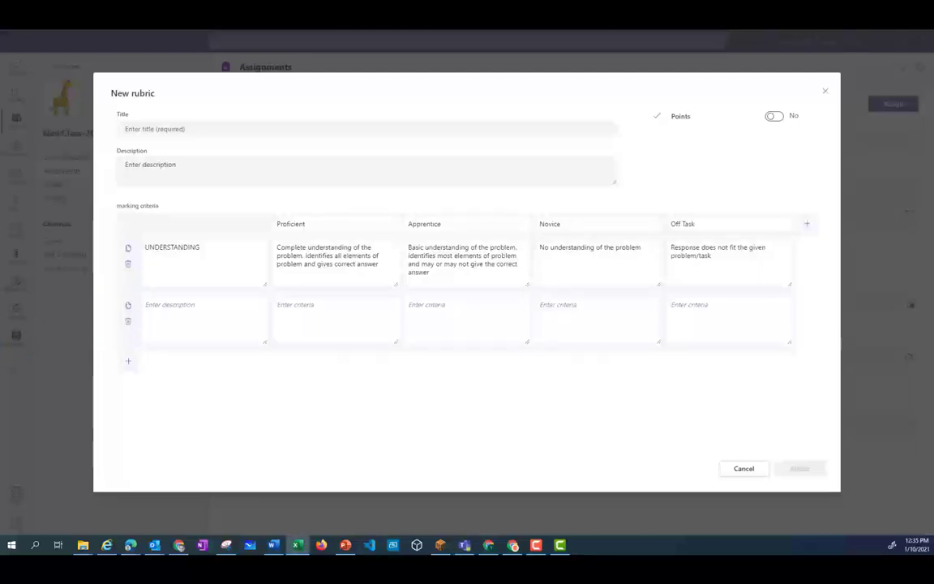
left_click(168, 308)
type("COMPUTATION (Working out and Maths)")
left_click(303, 313)
type("All working out is complete and correct")
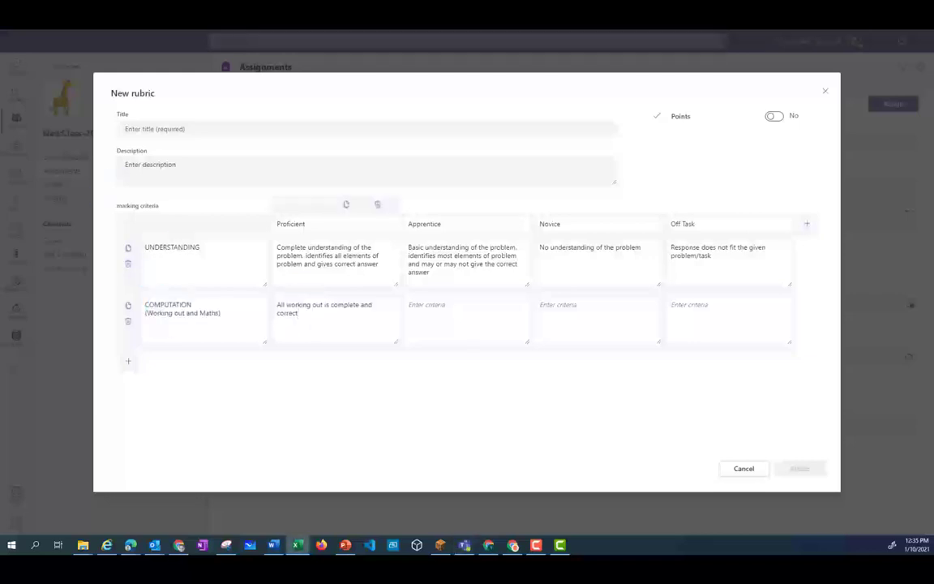
- Describe COMPUTATION as "Working out is generally incorrect and/or incomplete" for Apprentice, "Working out is incorrect" for Novice and "No numbers from the problem" for Off Task
left_click(434, 318)
type("Working out is generally incorrect and/or incomplete")
key("alt+Tab")
left_click(584, 321)
type("Working out is incorrect")
key("alt+Tab")
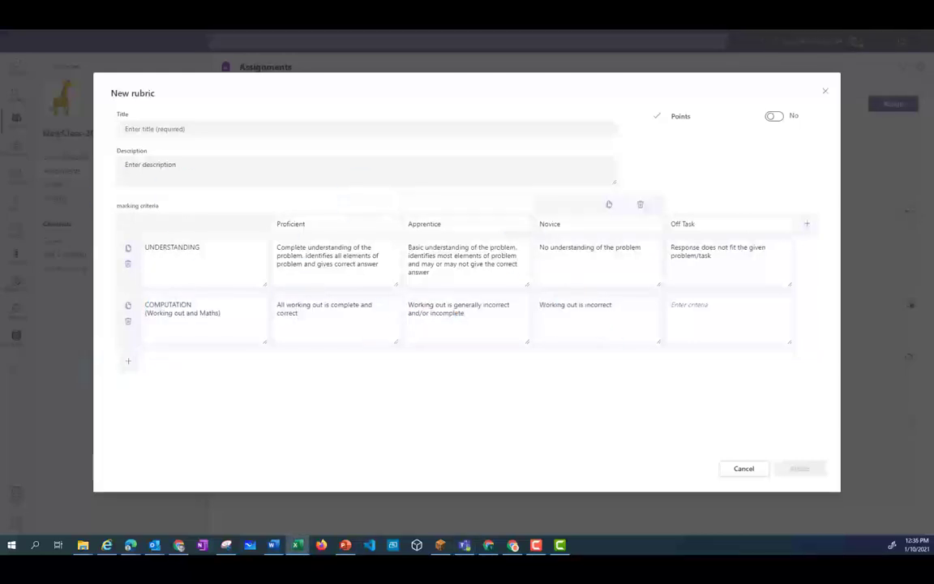
left_click(682, 332)
type("No numbers from the problem")
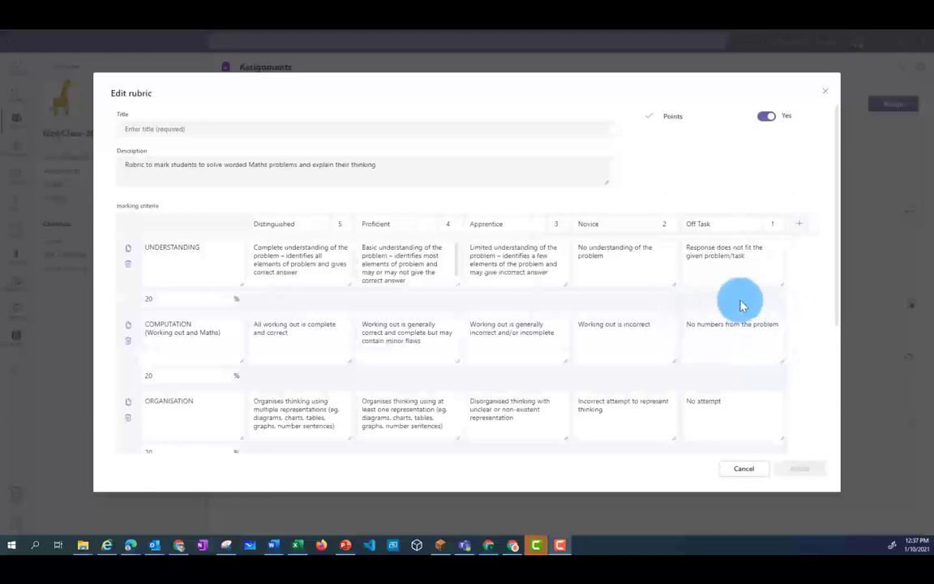
- Review the full rubric's criteria, level descriptions, points and percentage weights
scroll(749, 299, "down", 2)
scroll(748, 298, "down", 1)
scroll(745, 294, "up", 5)
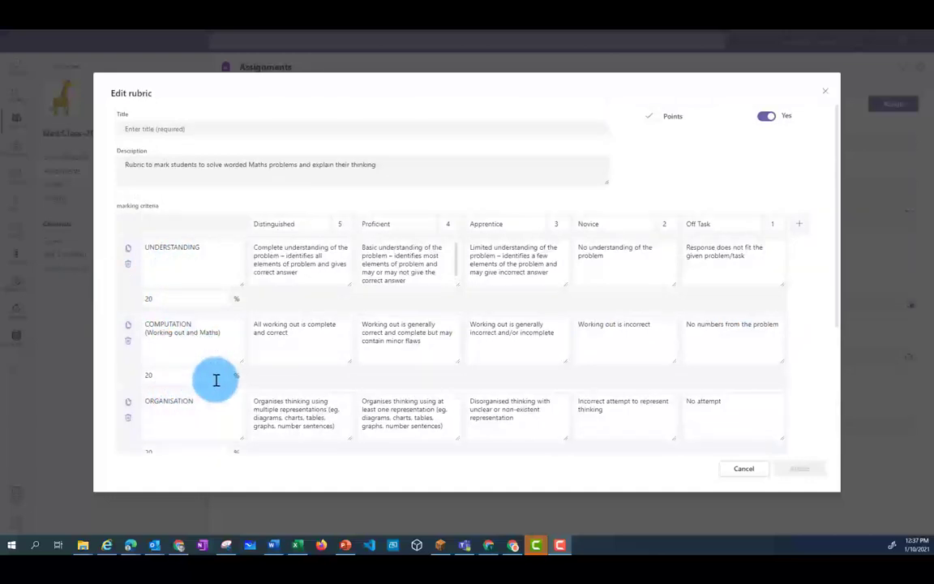
scroll(211, 442, "down", 3)
scroll(216, 431, "down", 1)
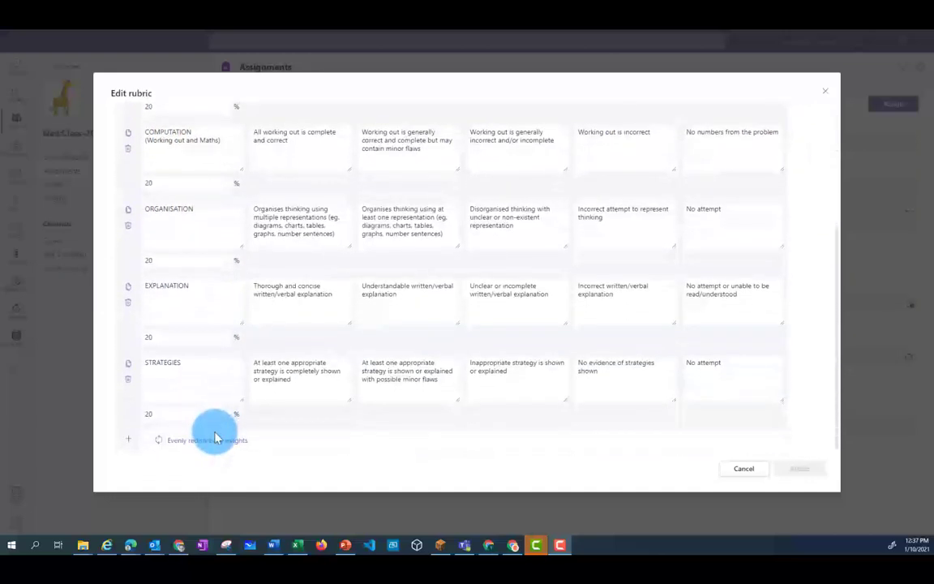
scroll(216, 431, "up", 3)
scroll(216, 431, "up", 1)
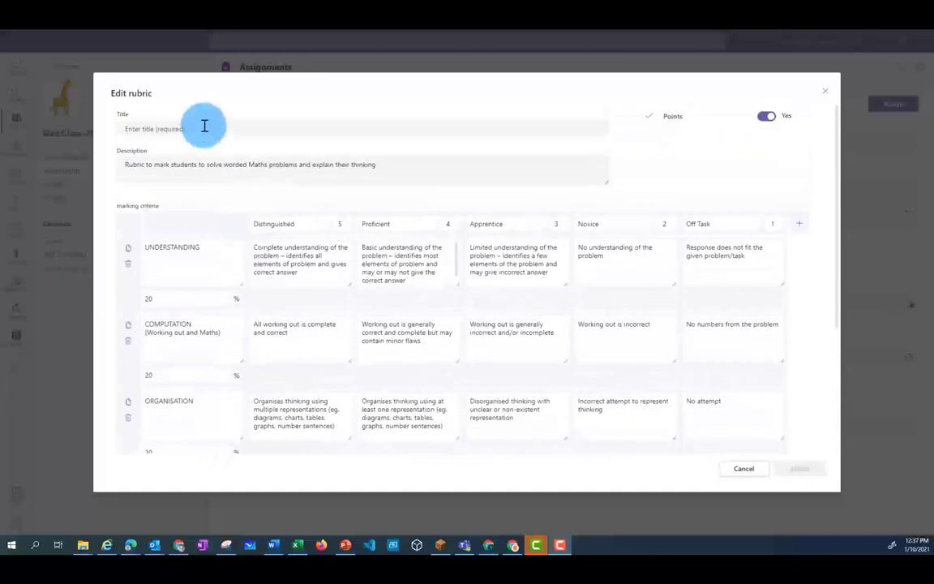
- Title the rubric "Maths Problem Solving - Coded 100 square" and attach it to the assignment
left_click(130, 129)
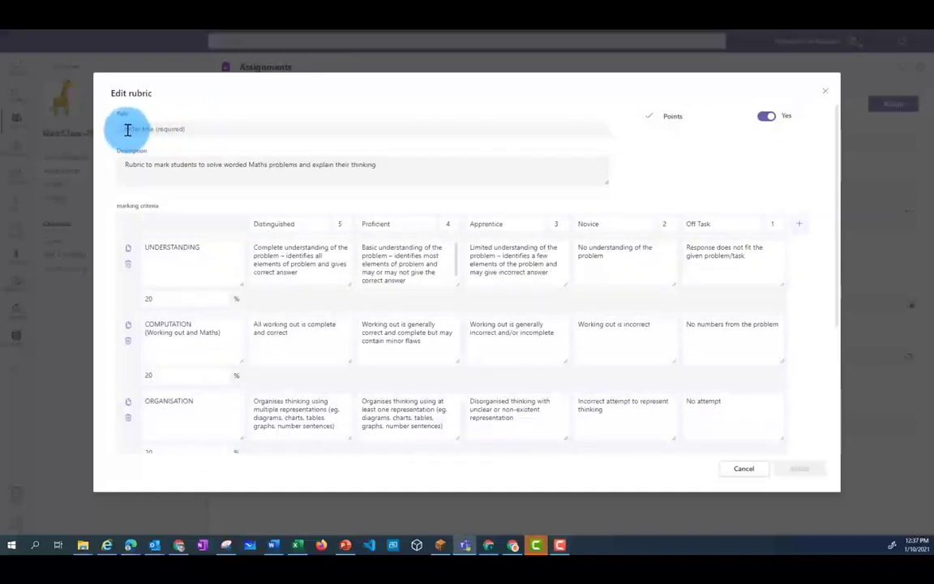
type("Maths Problem Solving - Coded 100 square")
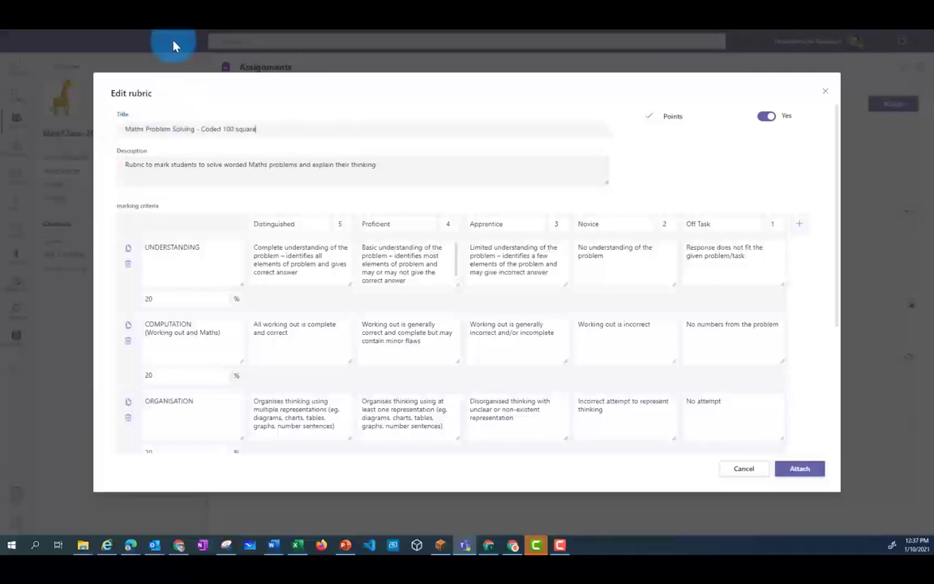
left_click(391, 162)
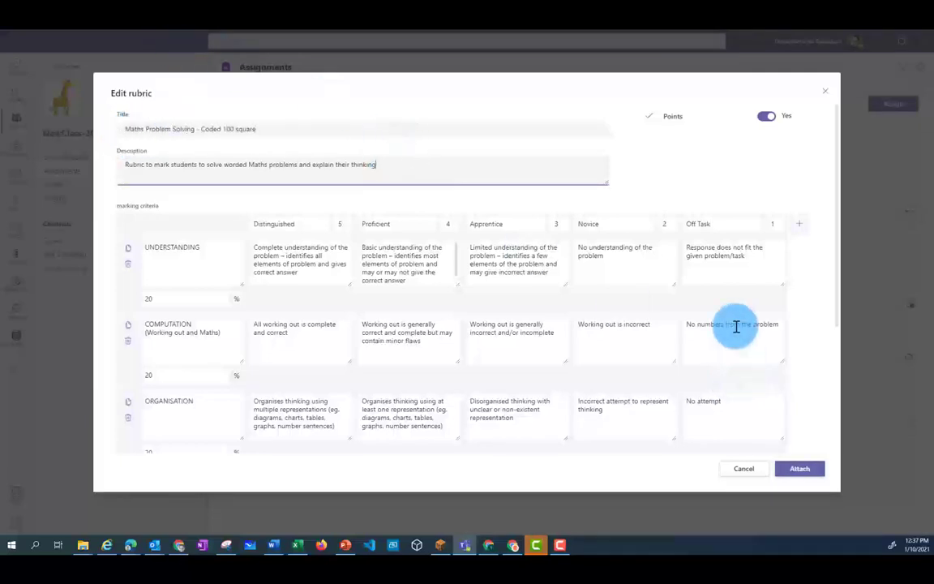
left_click(796, 473)
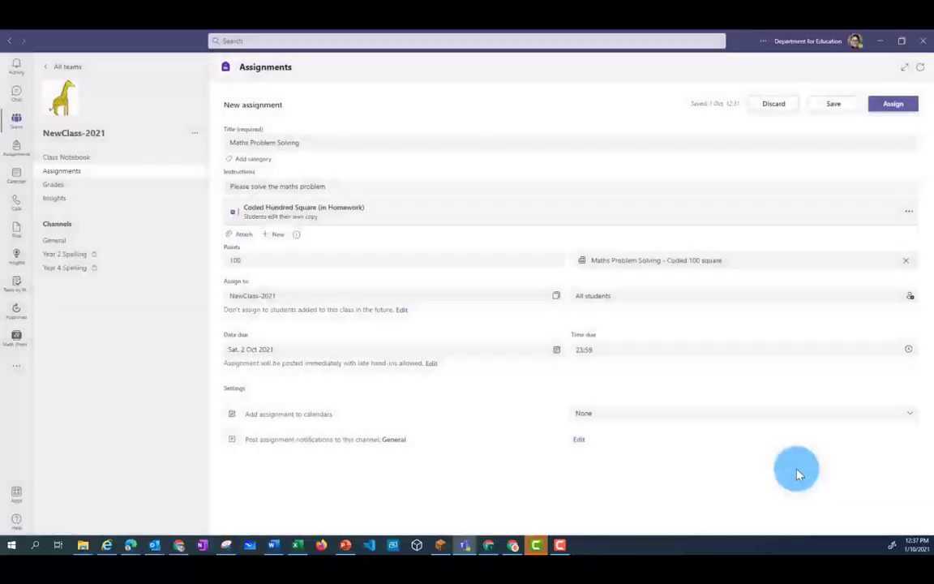
- Download the attached rubric as a .csv file and inspect the exported rubric in Excel
left_click(602, 264)
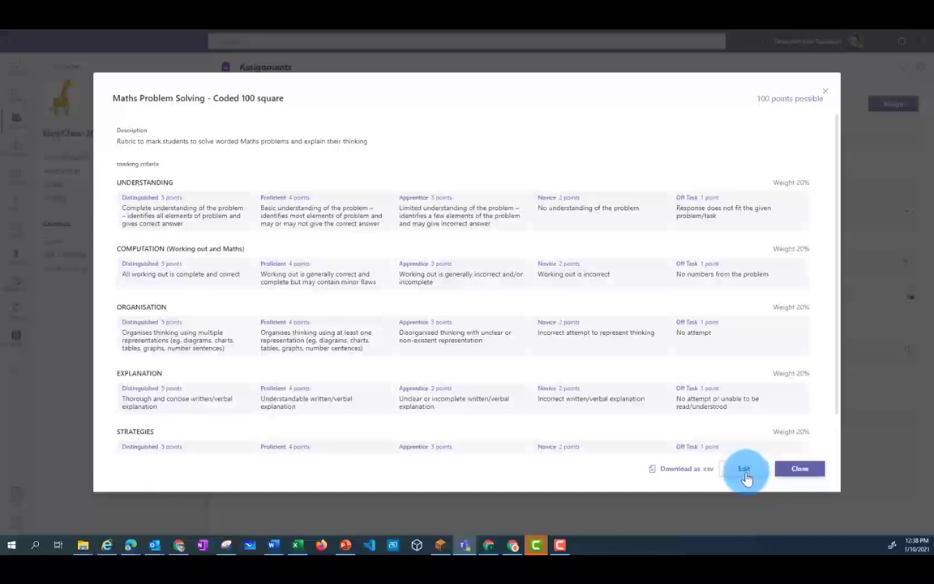
left_click(689, 476)
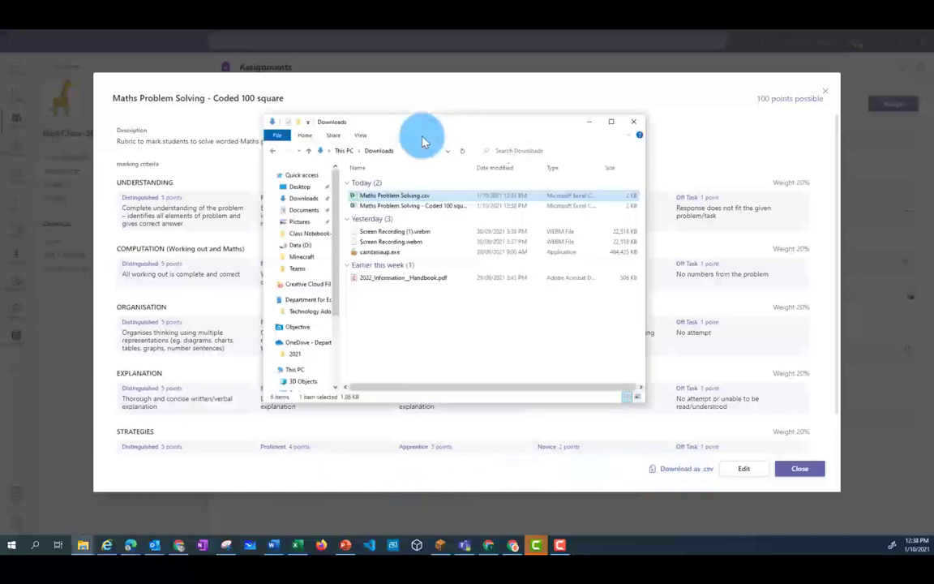
left_click(388, 206)
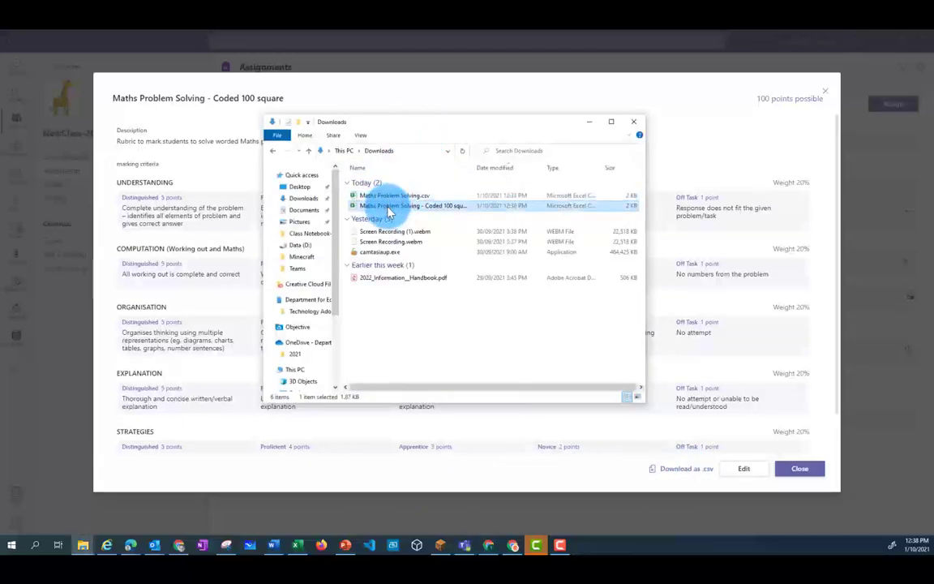
double_click(388, 207)
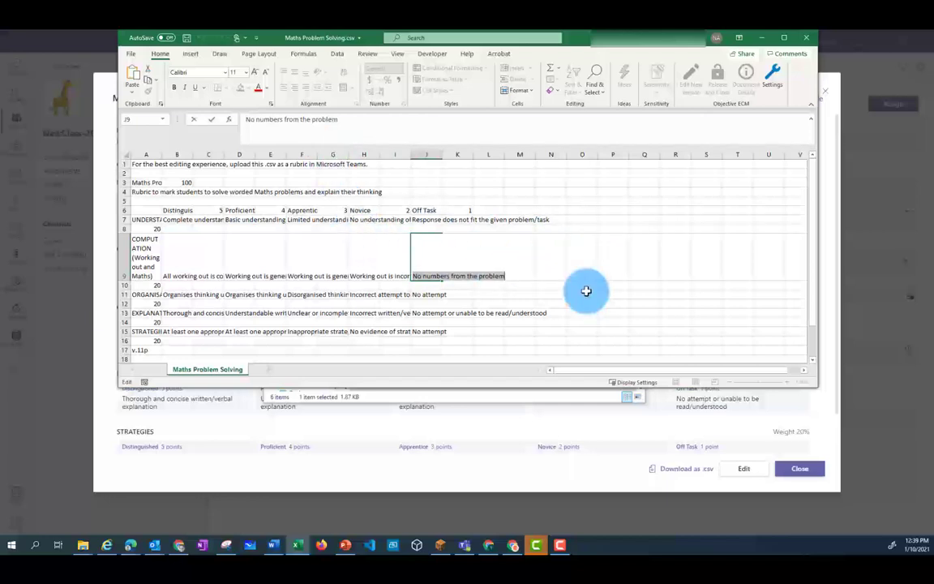
left_click(808, 43)
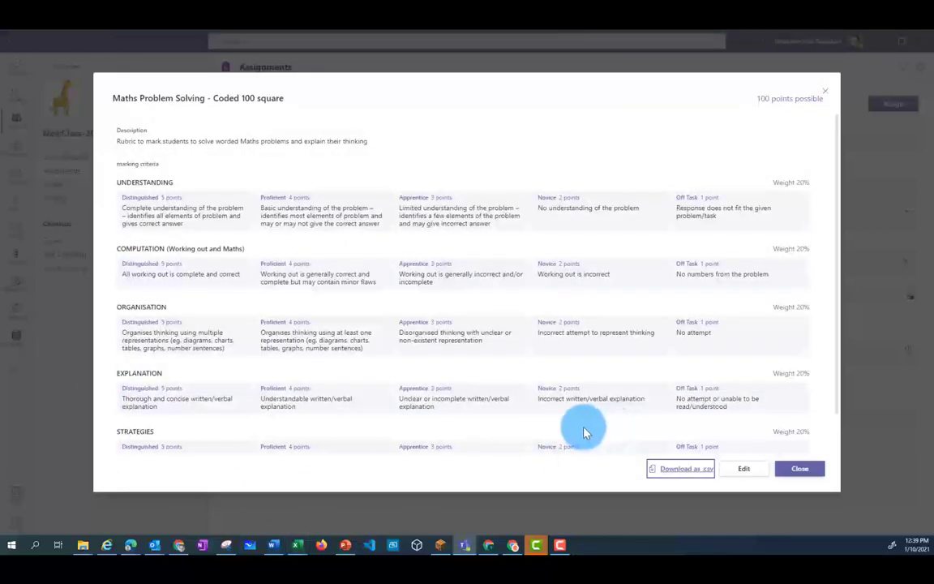
left_click(800, 470)
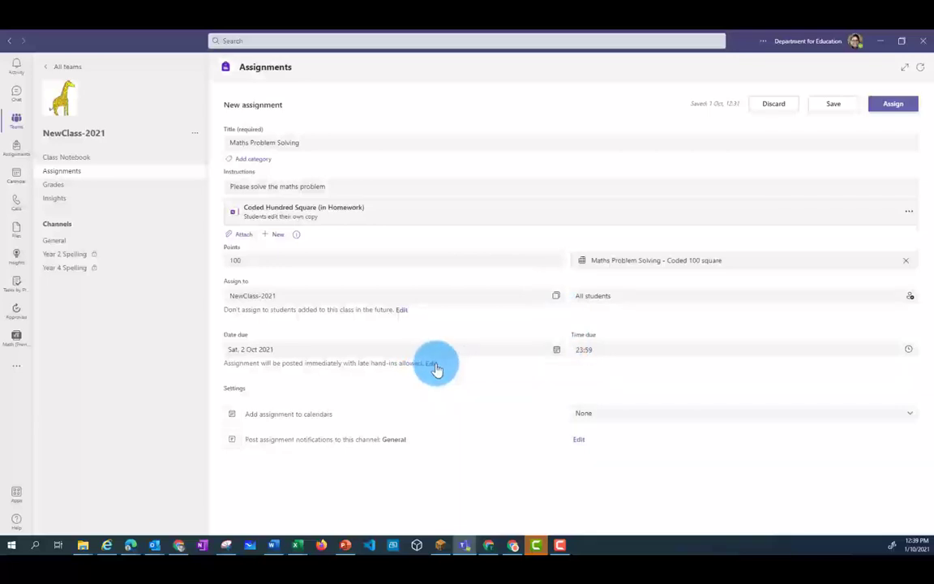
- Assign the Maths Problem Solving assignment to the class and open the student's work for marking
left_click(895, 105)
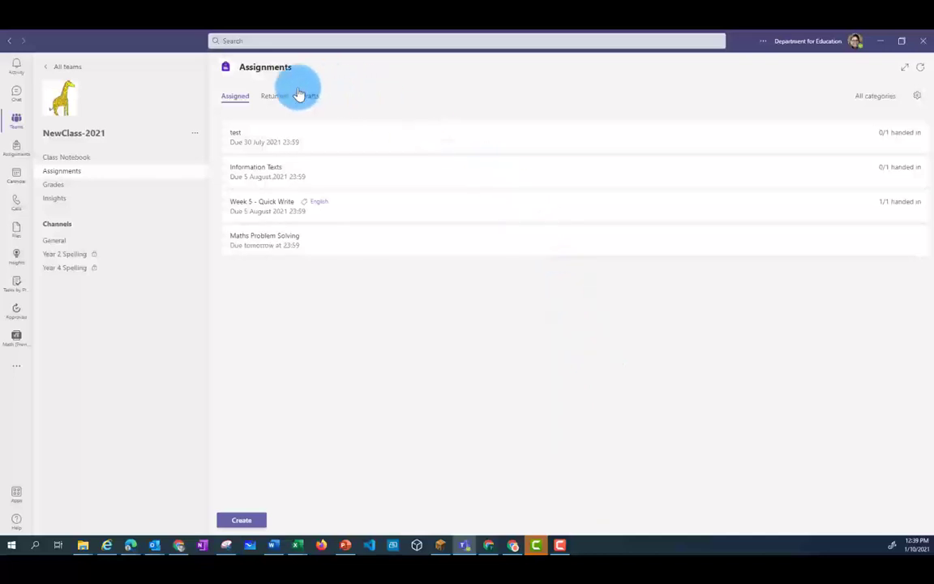
left_click(273, 247)
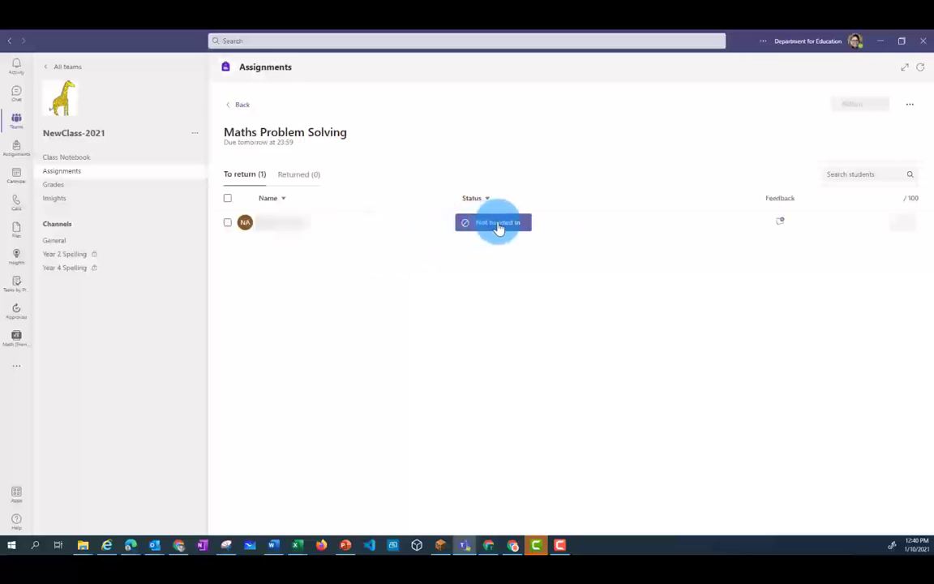
left_click(489, 224)
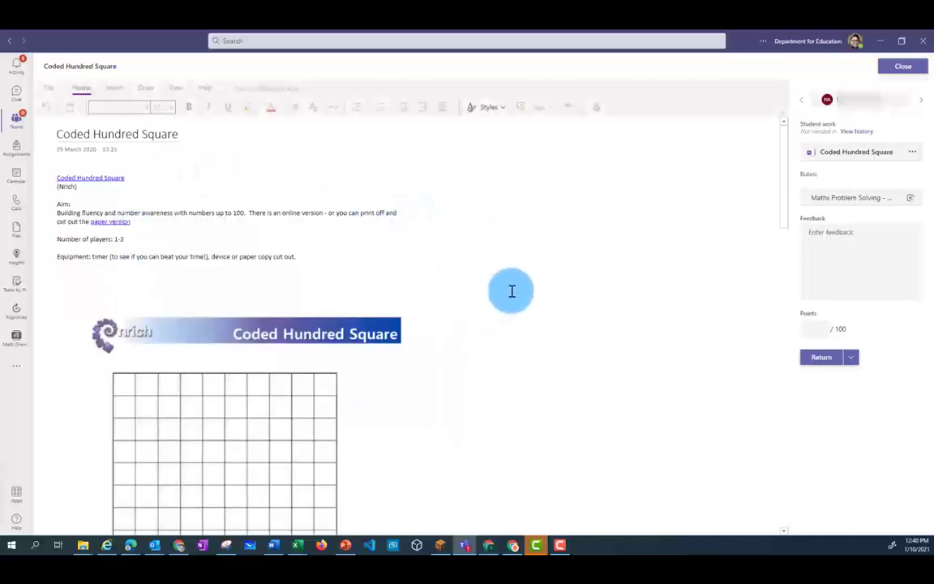
- Mark the student's work in the rubric as Distinguished for UNDERSTANDING, Apprentice for COMPUTATION and Novice for ORGANISATION
left_click(851, 198)
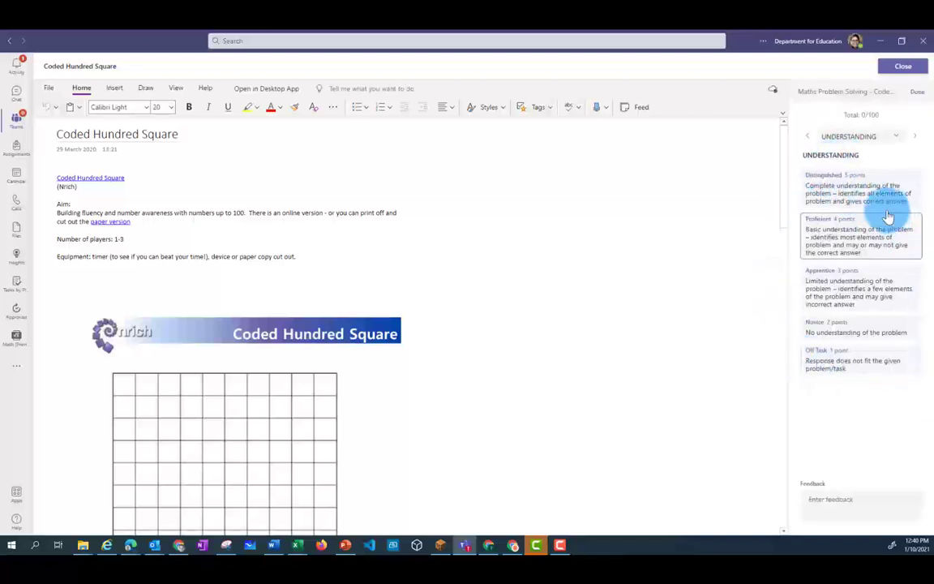
left_click(875, 191)
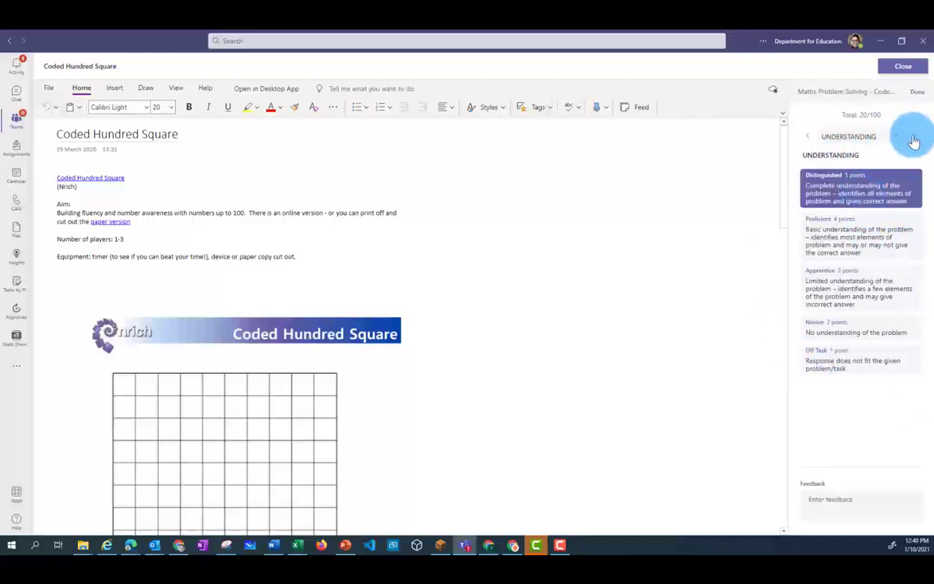
left_click(913, 140)
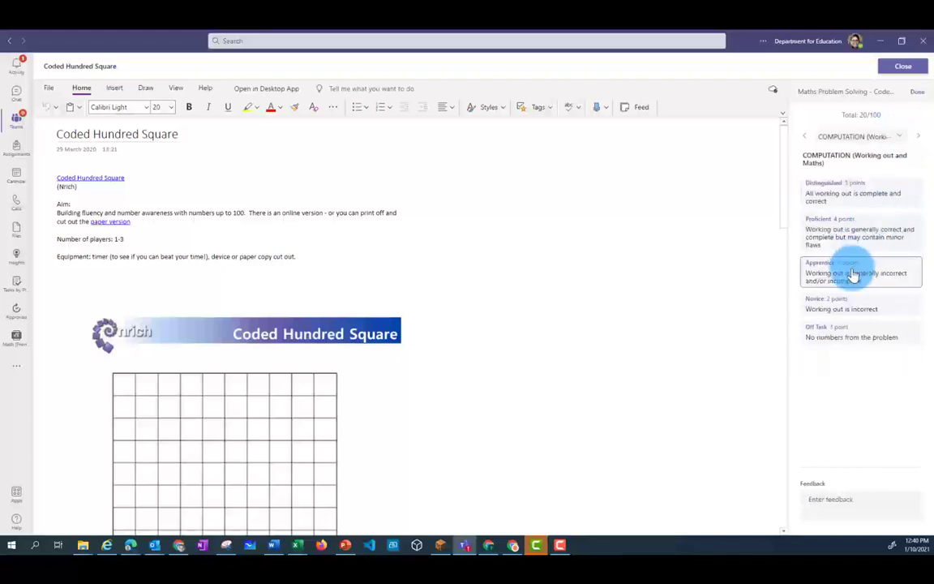
left_click(853, 275)
left_click(916, 137)
left_click(869, 309)
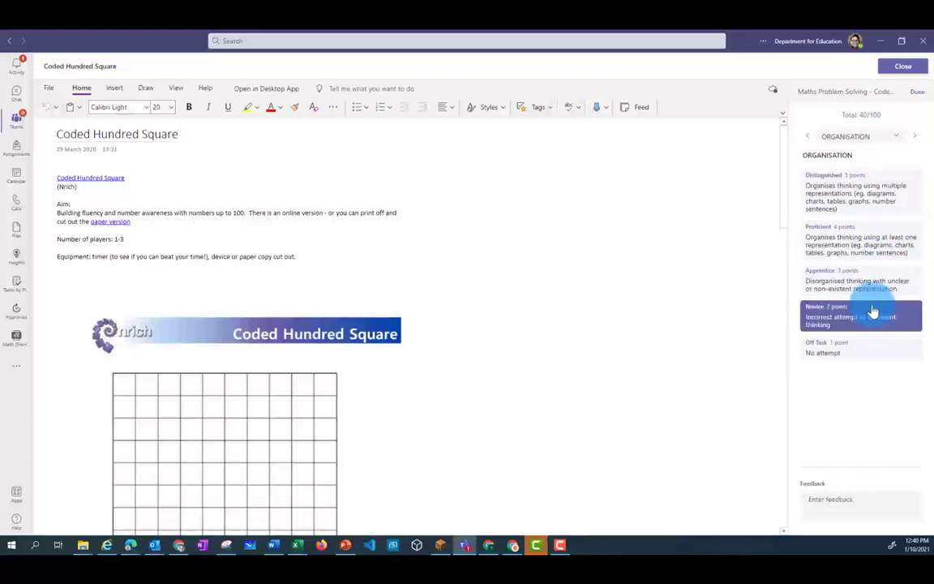
- Mark EXPLANATION as Proficient with the feedback "Great explanation - check your thinking." and finish the side-by-side rubric marking
left_click(912, 137)
left_click(875, 219)
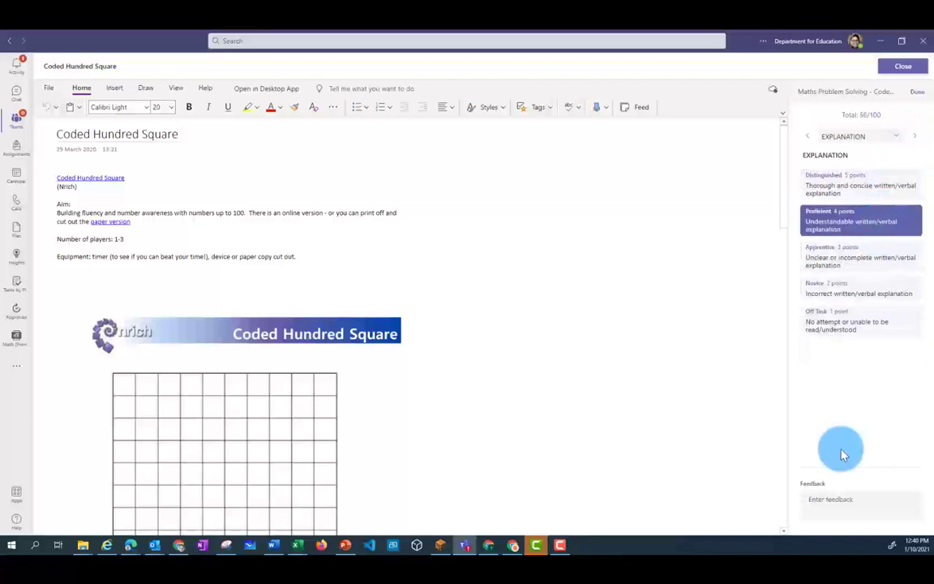
left_click(832, 503)
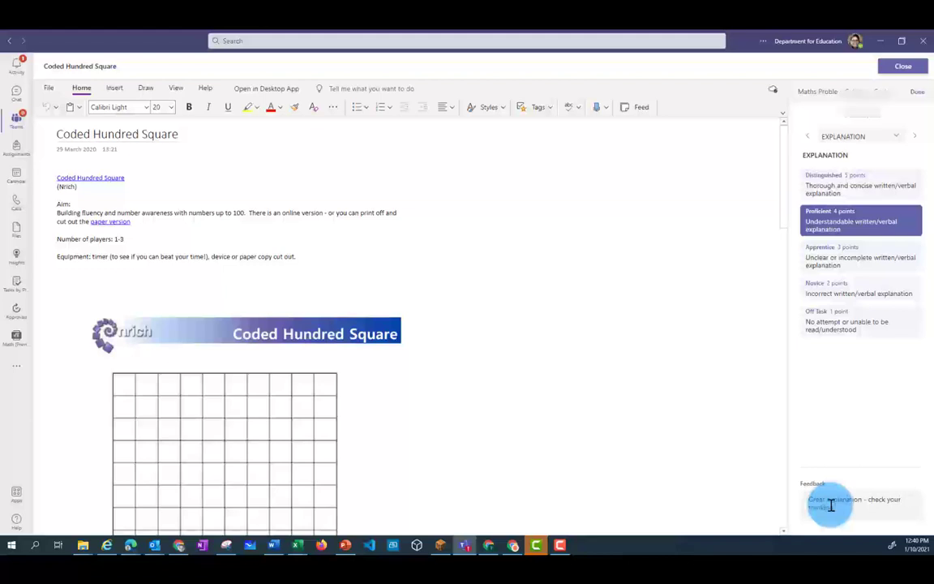
left_click(916, 93)
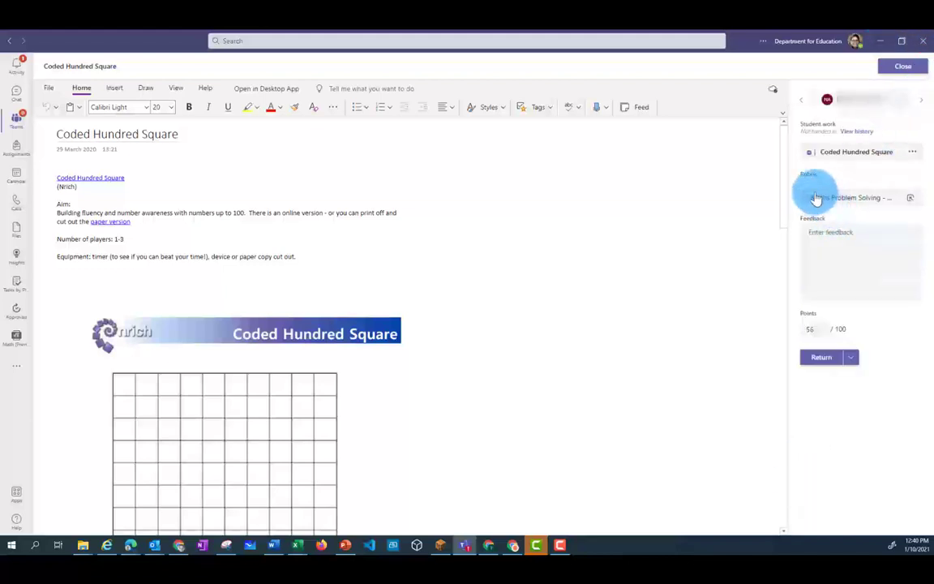
- Mark STRATEGIES as Apprentice in the expanded rubric, review the marked criteria and close the rubric
left_click(910, 199)
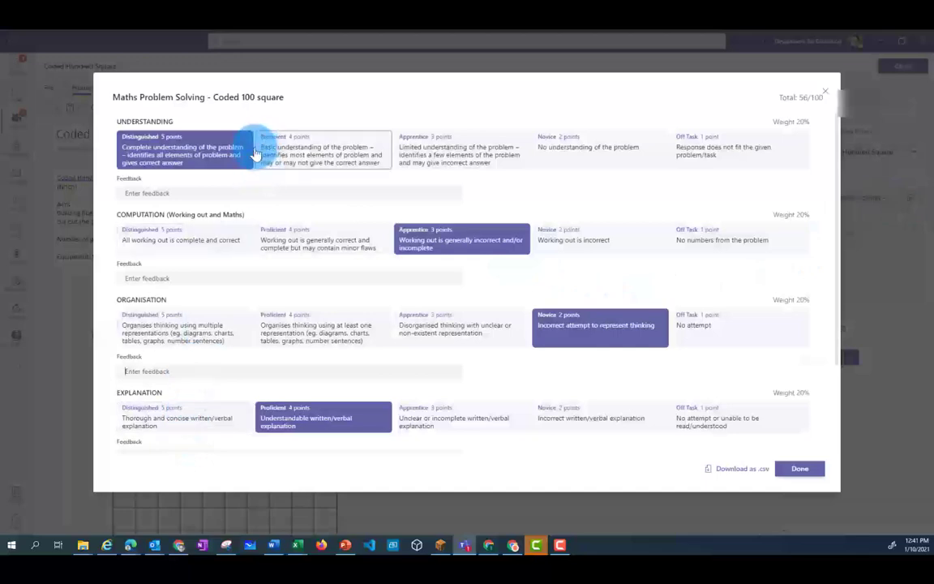
scroll(221, 227, "down", 3)
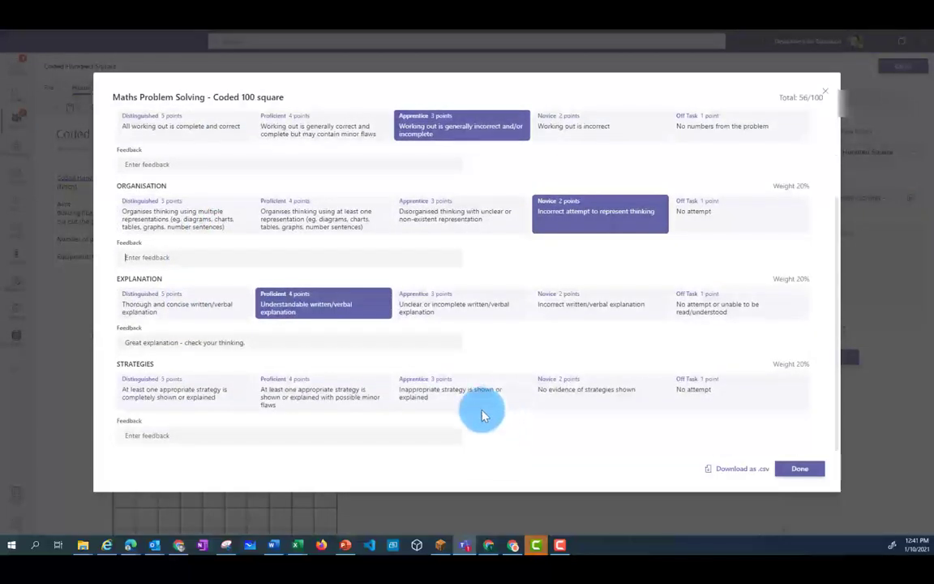
left_click(472, 409)
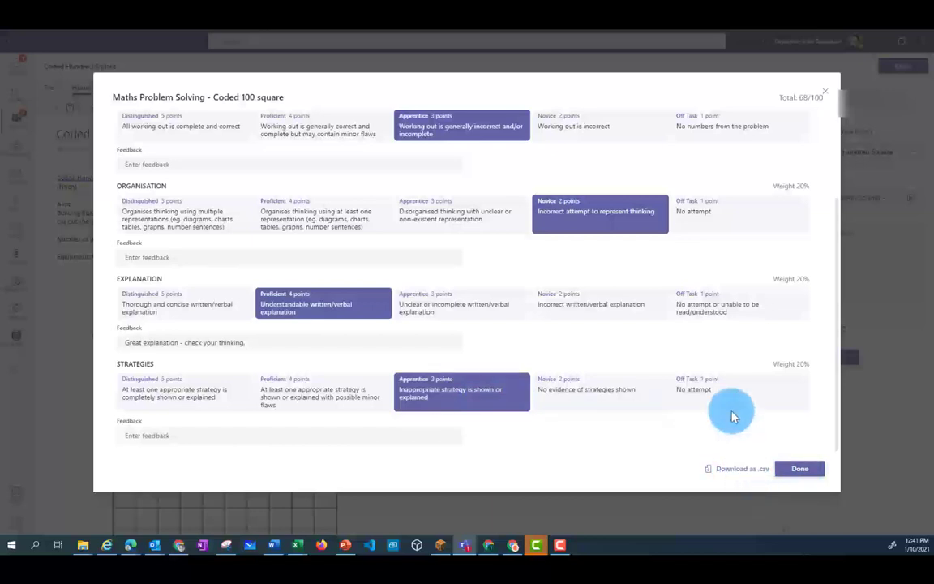
scroll(561, 298, "up", 3)
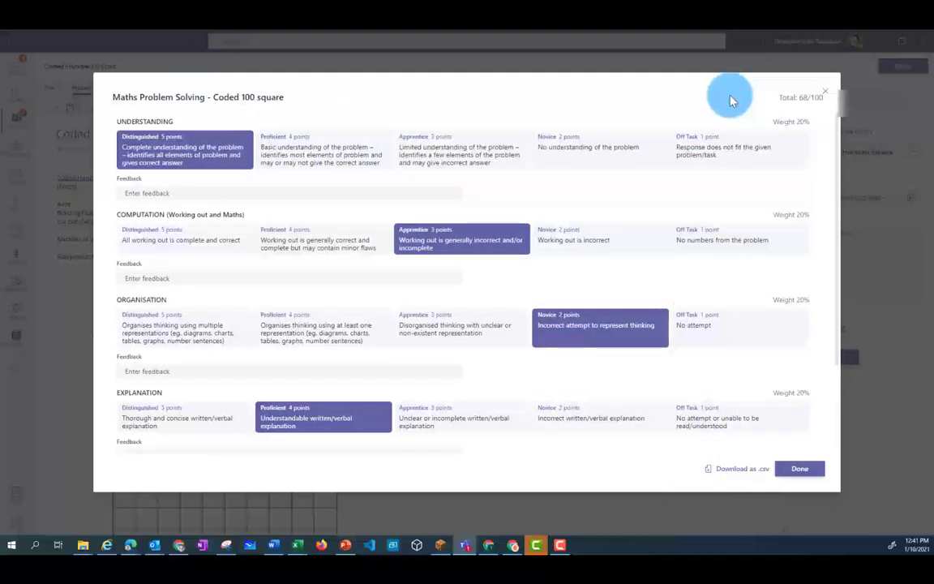
left_click(824, 91)
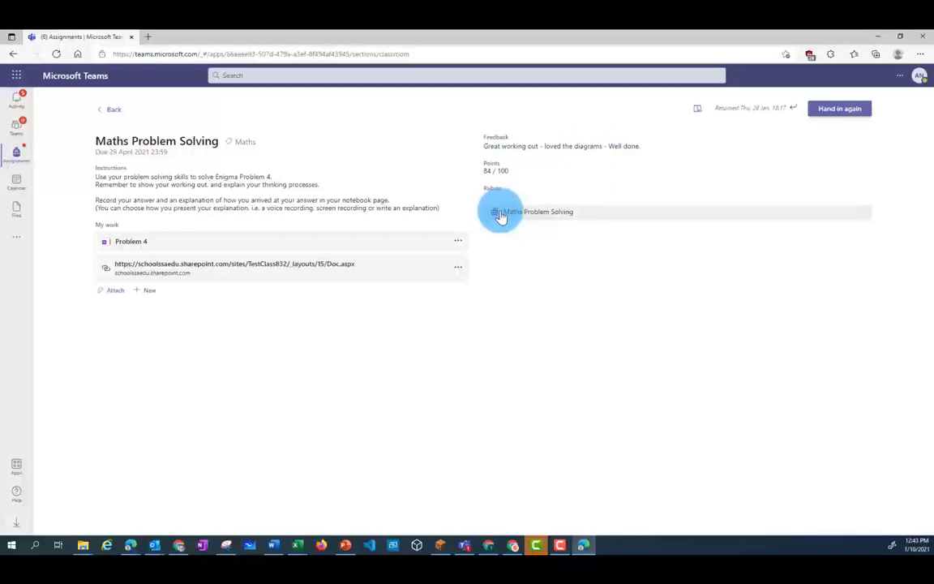
- Examine the marked rubric and criterion feedback on the returned Maths Problem Solving assignment in the student view
left_click(499, 213)
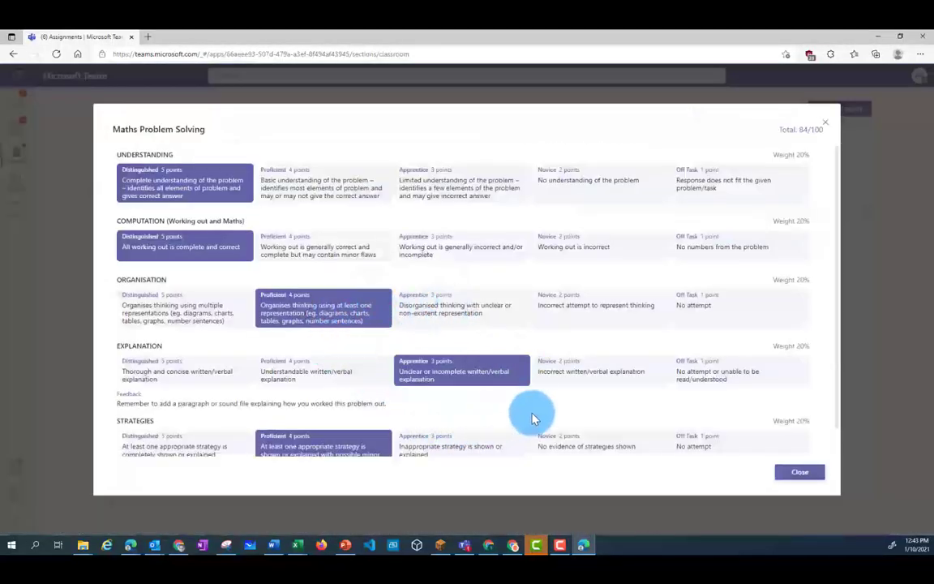
scroll(567, 421, "down", 2)
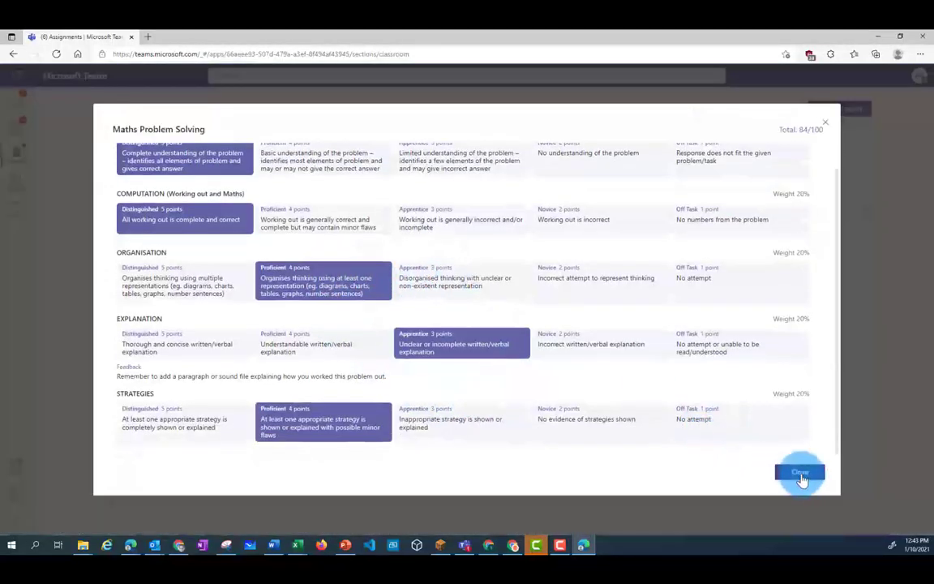
left_click(799, 473)
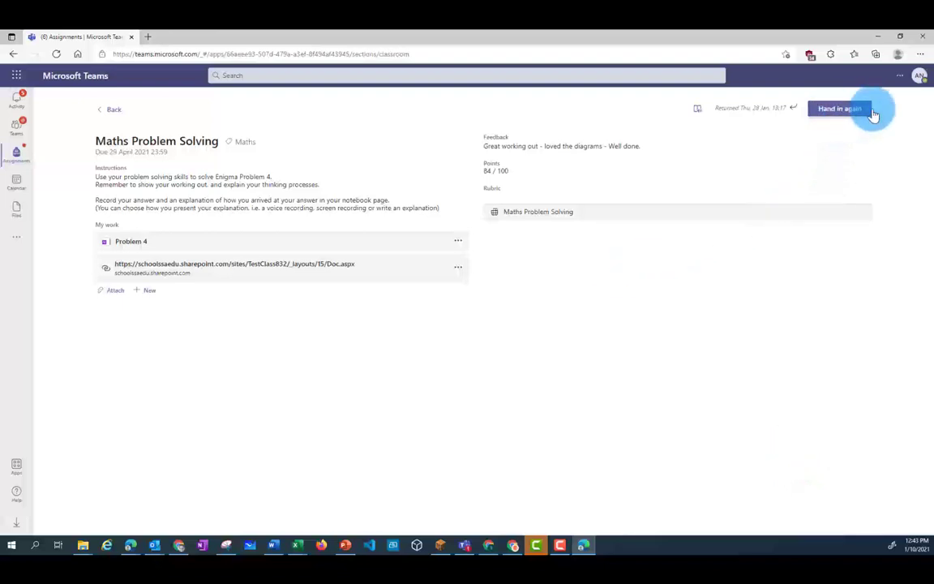